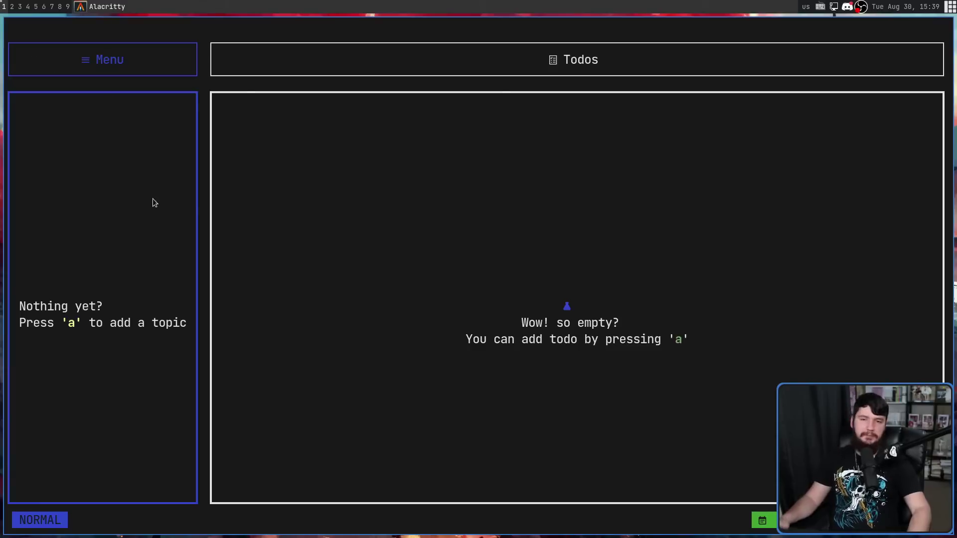
# - Add the topics 'Video Ideas', 'This is list 2' and 'This is list 3'
pyautogui.press('a')
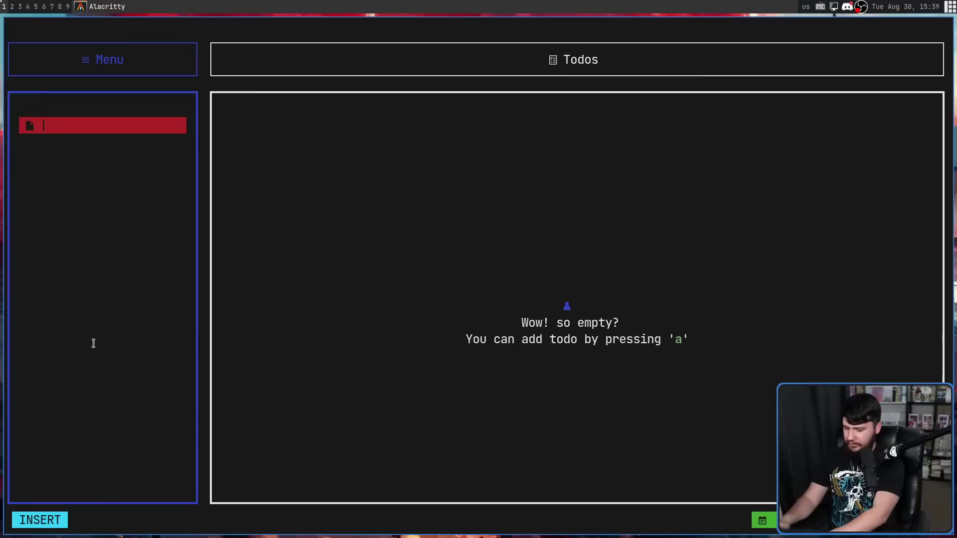
pyautogui.write('Video Idea')
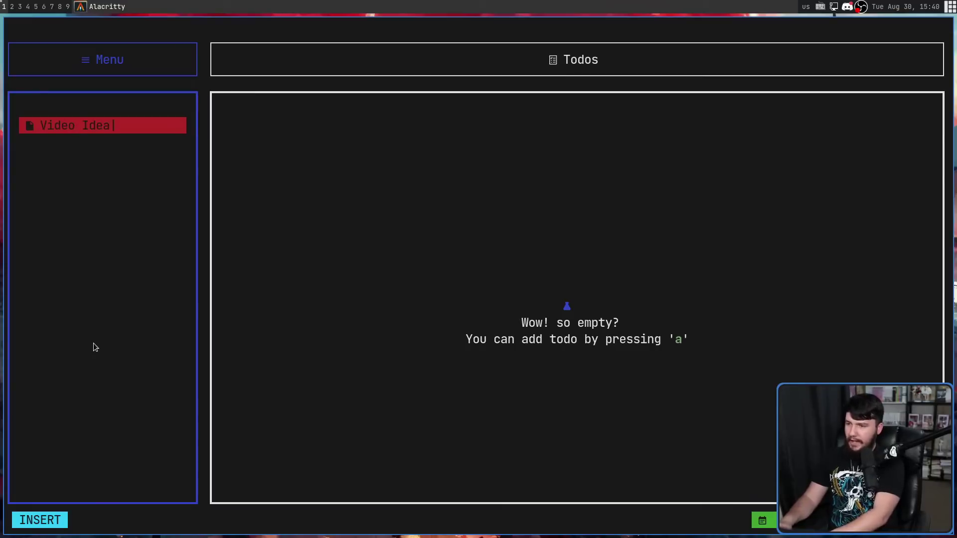
pyautogui.write('s')
pyautogui.press('Return')
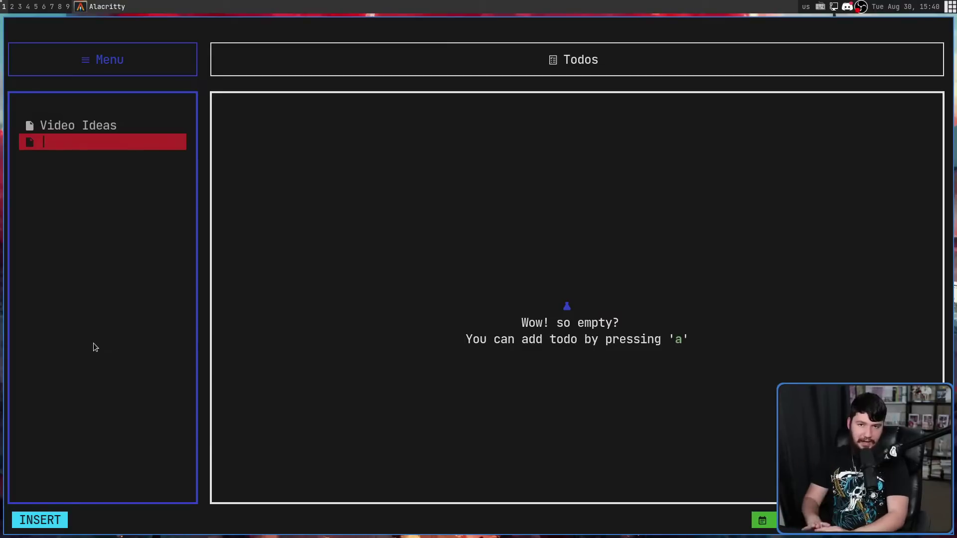
pyautogui.write('This')
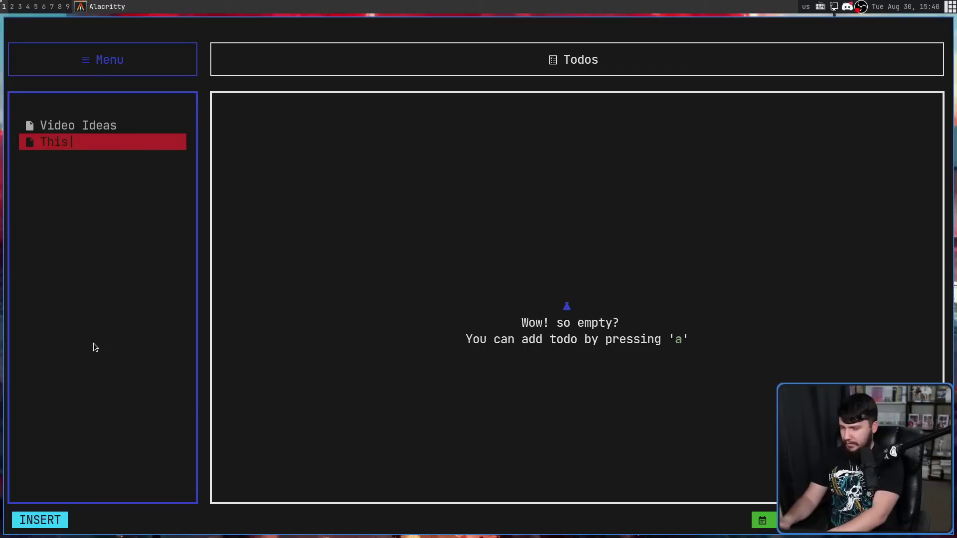
pyautogui.write(' is list 2')
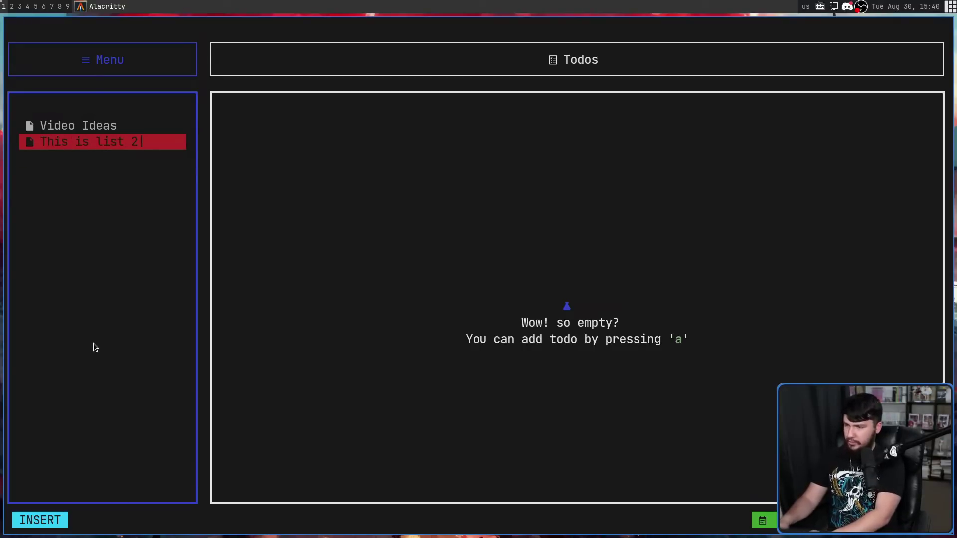
pyautogui.press('Return')
pyautogui.write('This is list 3')
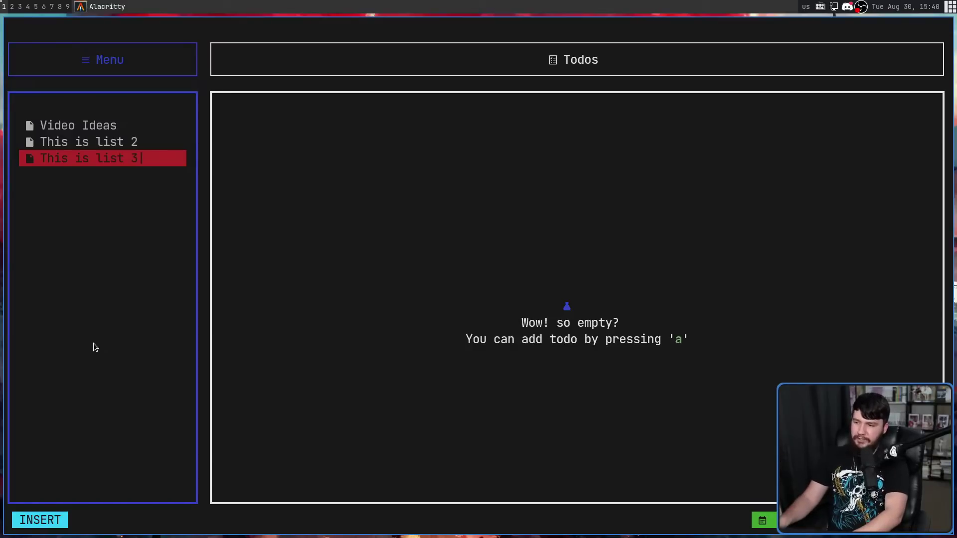
pyautogui.press('Escape')
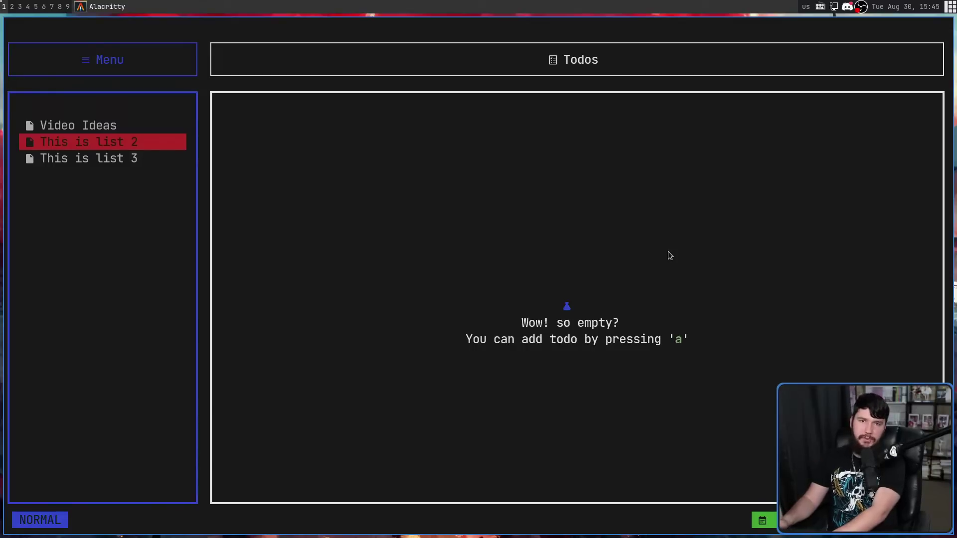
# - Shorten the topic name 'This is list 2' to 'This'
pyautogui.press('e')
pyautogui.press('BackSpace')
pyautogui.press('BackSpace')
pyautogui.press('BackSpace')
pyautogui.press('BackSpace')
pyautogui.press('BackSpace')
pyautogui.press('BackSpace')
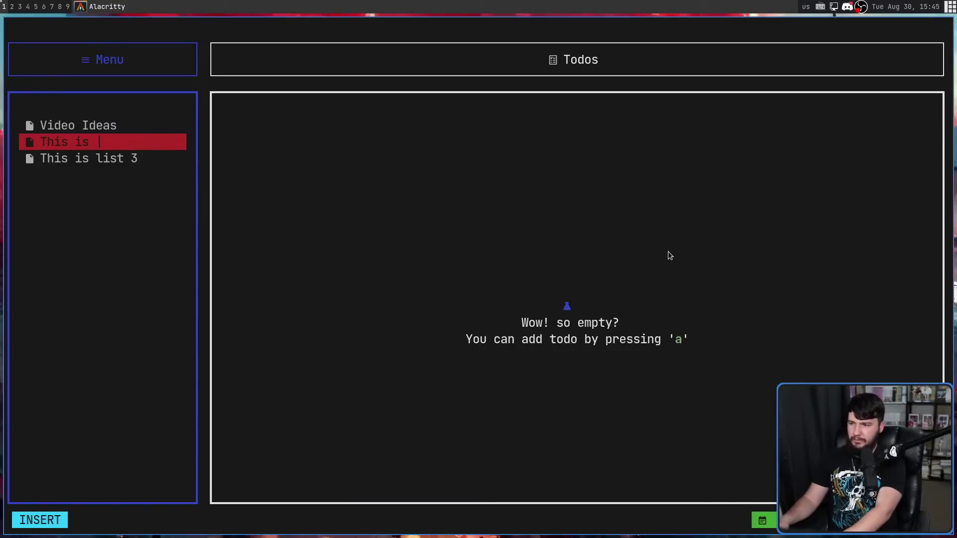
pyautogui.press('BackSpace')
pyautogui.press('BackSpace')
pyautogui.press('BackSpace')
pyautogui.press('BackSpace')
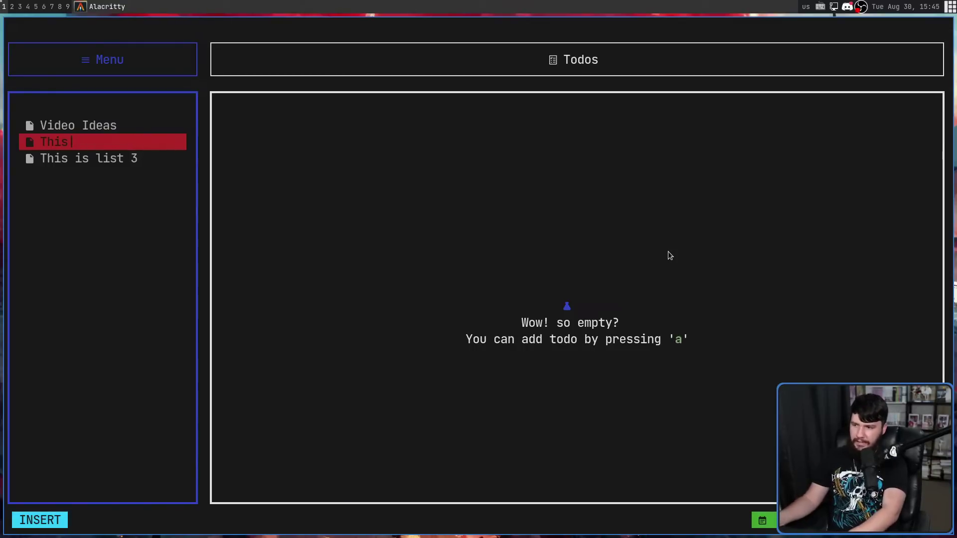
pyautogui.press('Escape')
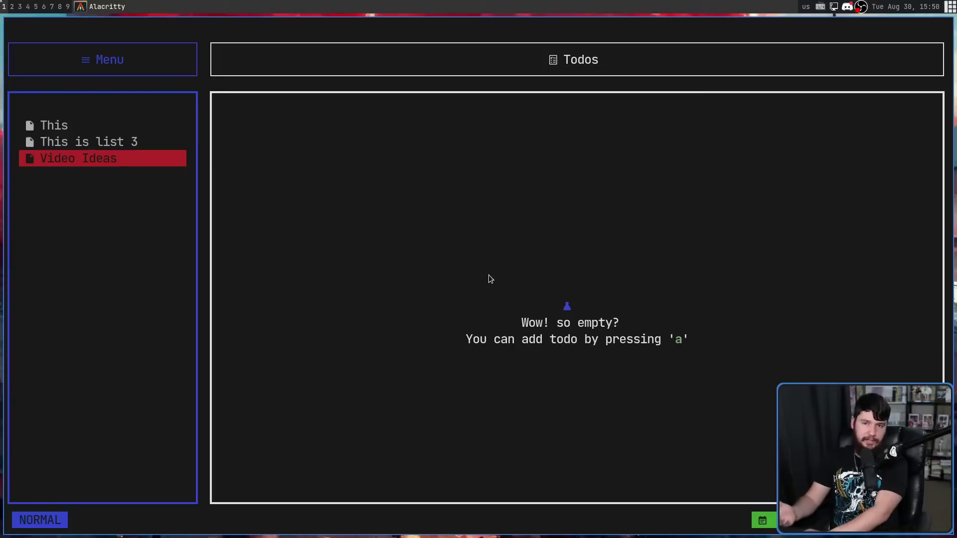
pyautogui.press('k')
pyautogui.press('j')
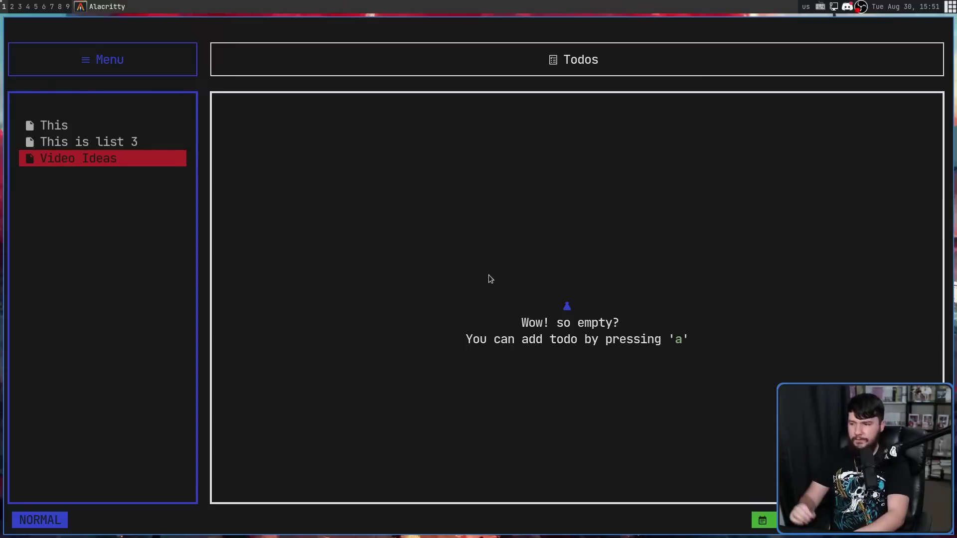
pyautogui.press('Tab')
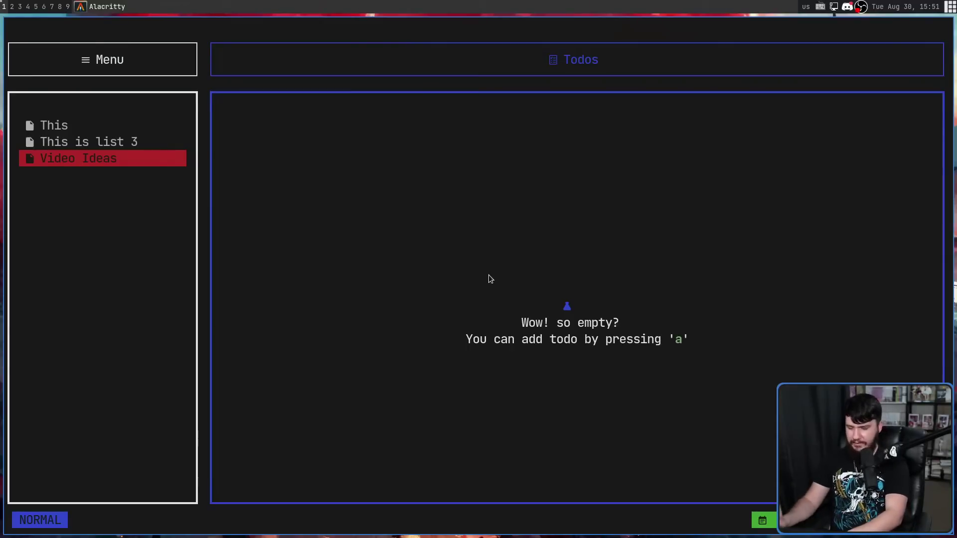
pyautogui.press('Tab')
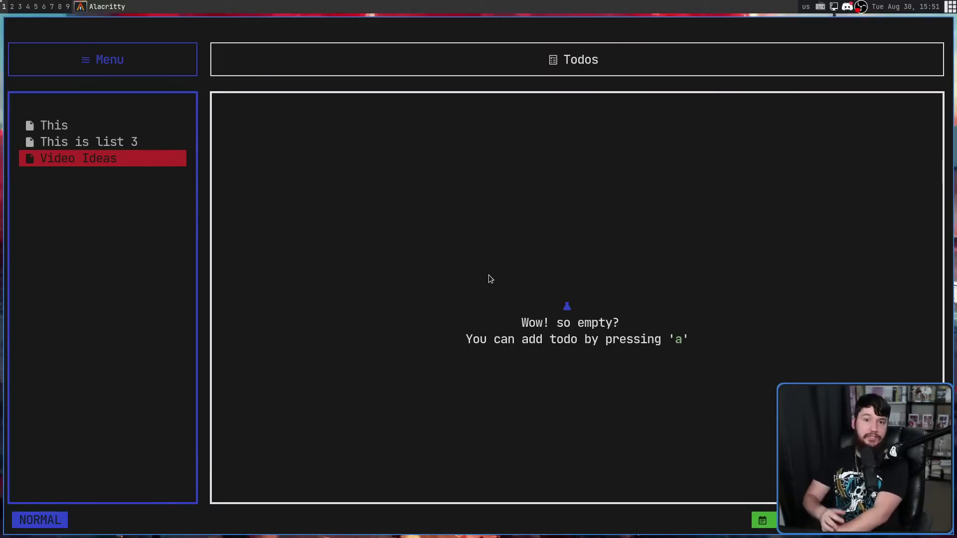
pyautogui.press('Tab')
pyautogui.press('Tab')
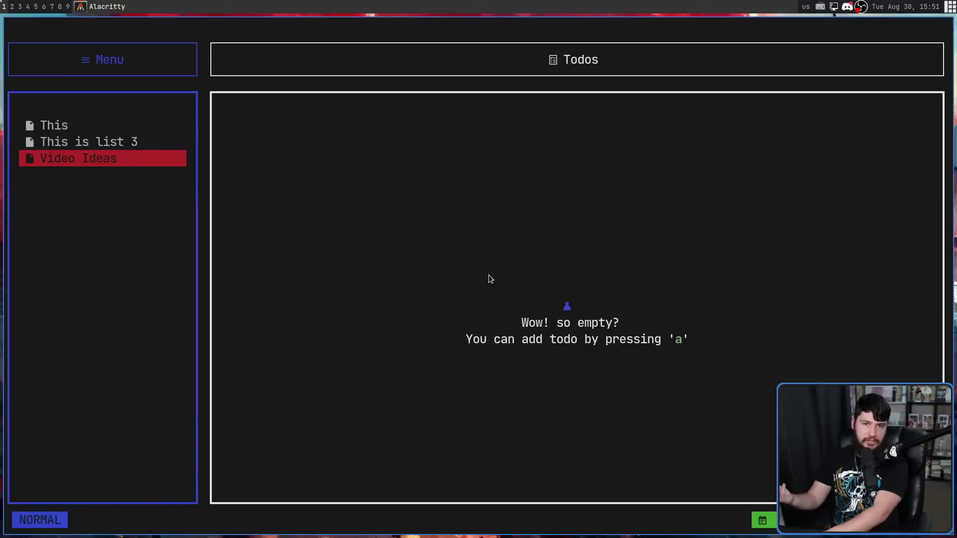
pyautogui.press('Tab')
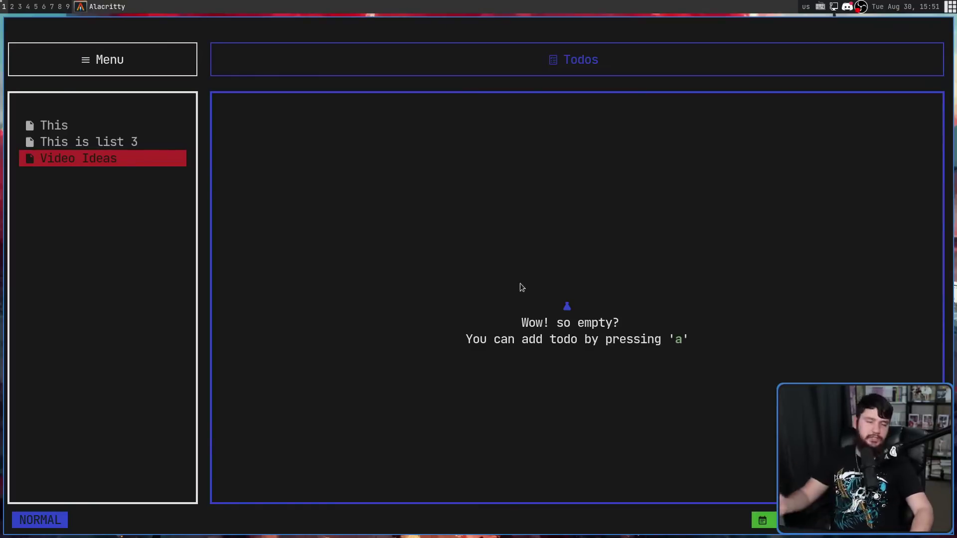
pyautogui.click(113, 145)
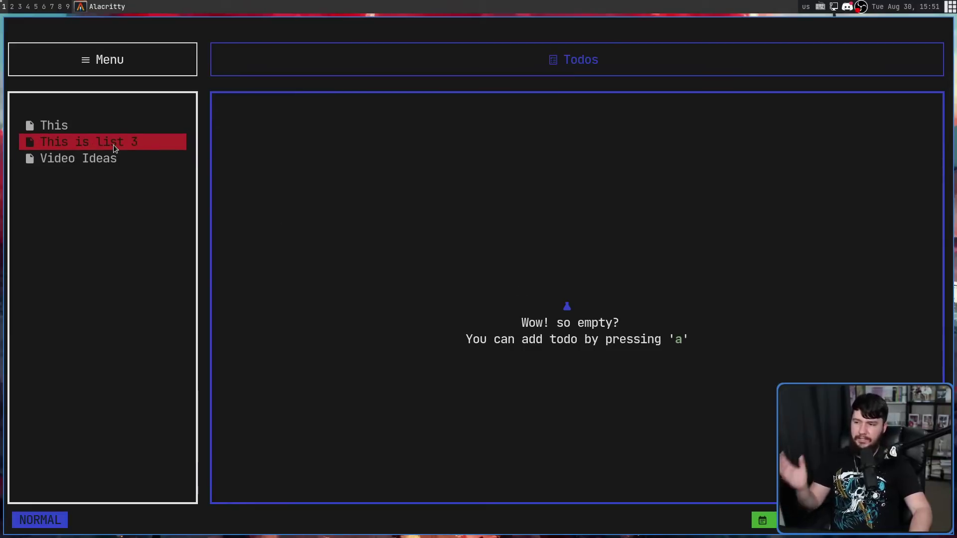
pyautogui.click(109, 156)
pyautogui.press('Tab')
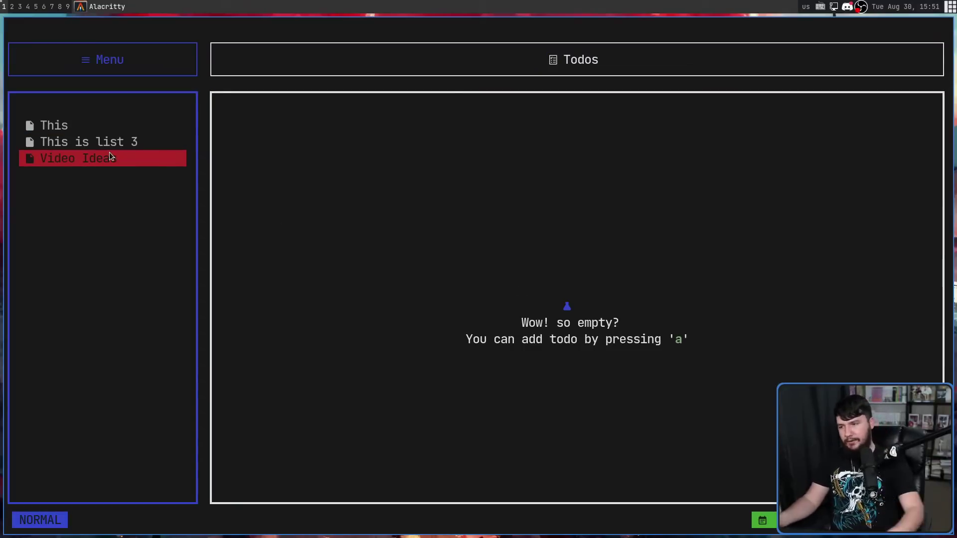
pyautogui.click(104, 155)
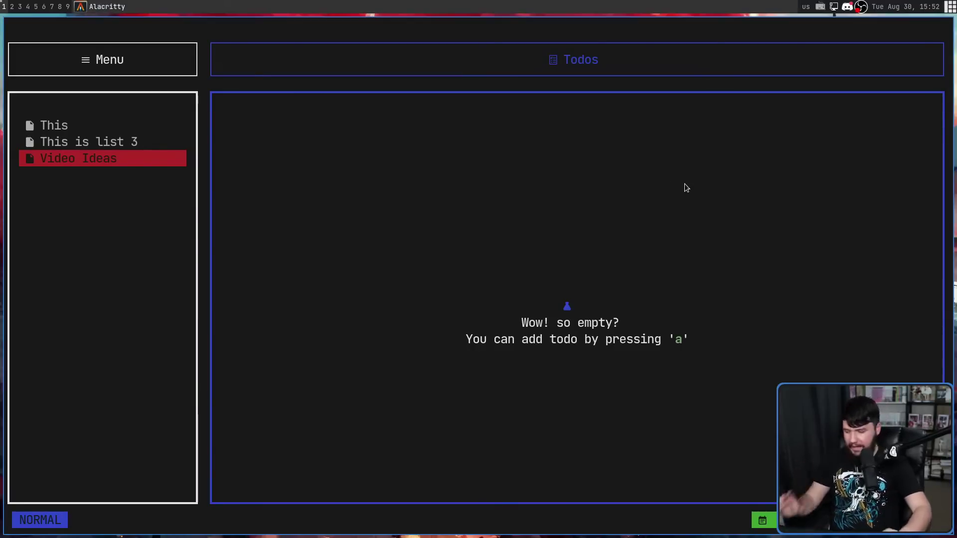
# - Add six placeholder todos with random filler text to the list
pyautogui.press('a')
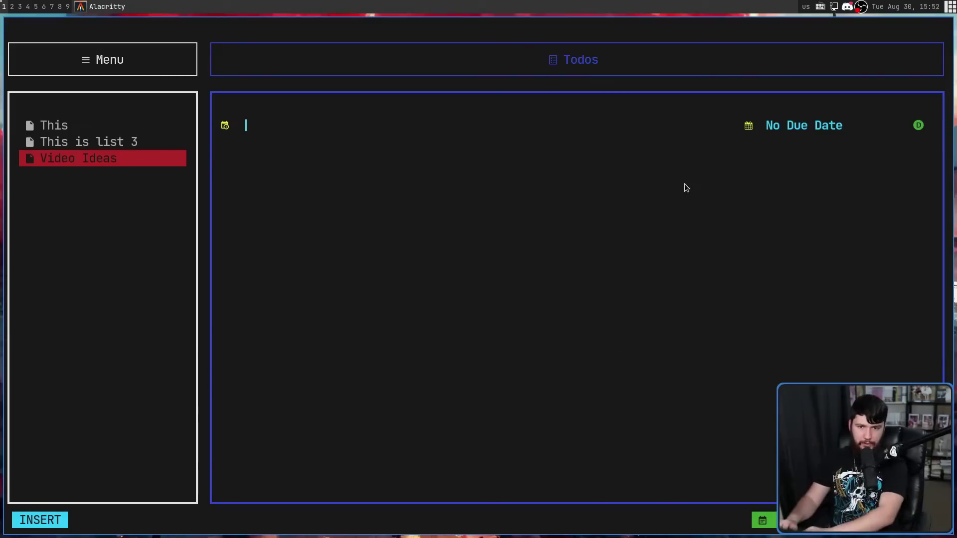
pyautogui.write('dsfhsdfgfgsdhf')
pyautogui.press('Return')
pyautogui.write('sdfsdfsdf')
pyautogui.press('Return')
pyautogui.write('sdf')
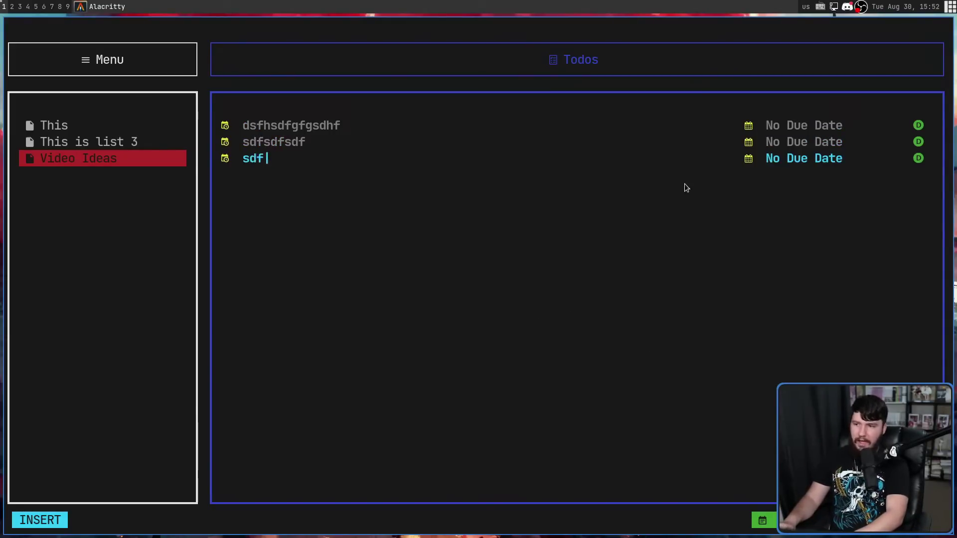
pyautogui.write('dsf')
pyautogui.press('Return')
pyautogui.write('ds')
pyautogui.press('Return')
pyautogui.write('fsdfsdfdsfdsfsd')
pyautogui.press('Return')
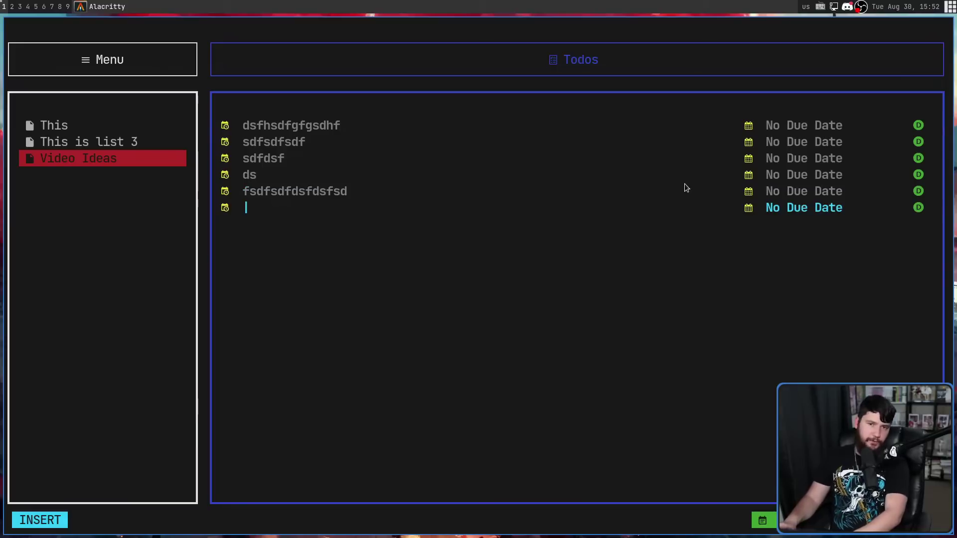
pyautogui.write('dsfsdfdsfdsfdsfdsf')
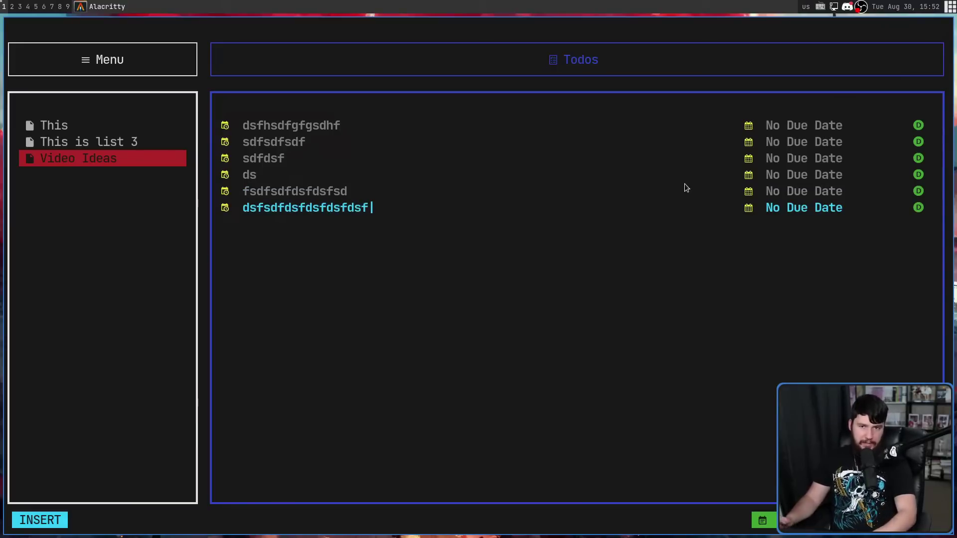
pyautogui.press('Down')
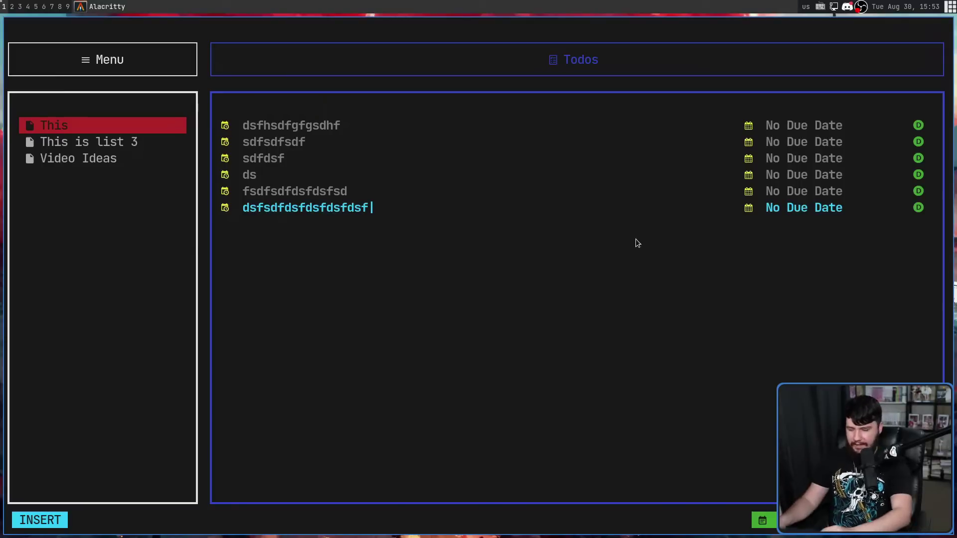
pyautogui.press('Escape')
# - Rename the third todo 'sdfdsf' to 'Todays Videos'
pyautogui.press('Up')
pyautogui.press('Up')
pyautogui.press('Up')
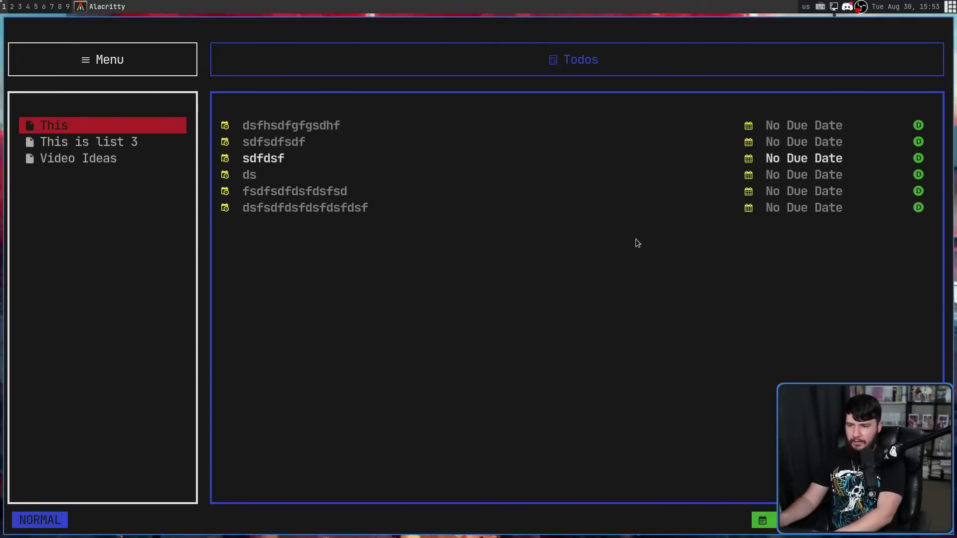
pyautogui.press('i')
pyautogui.press('BackSpace')
pyautogui.press('BackSpace')
pyautogui.press('BackSpace')
pyautogui.press('BackSpace')
pyautogui.press('BackSpace')
pyautogui.press('BackSpace')
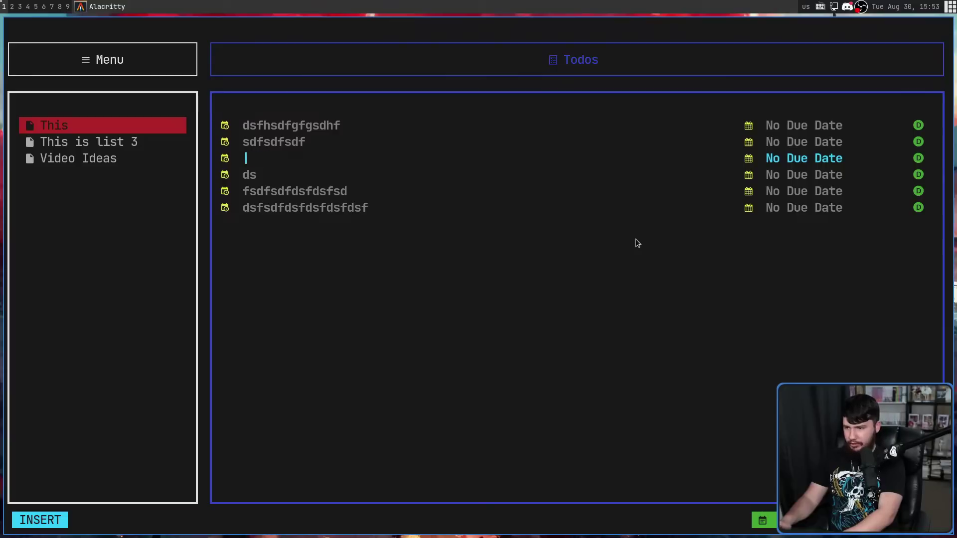
pyautogui.write('Todays Videos')
pyautogui.press('Escape')
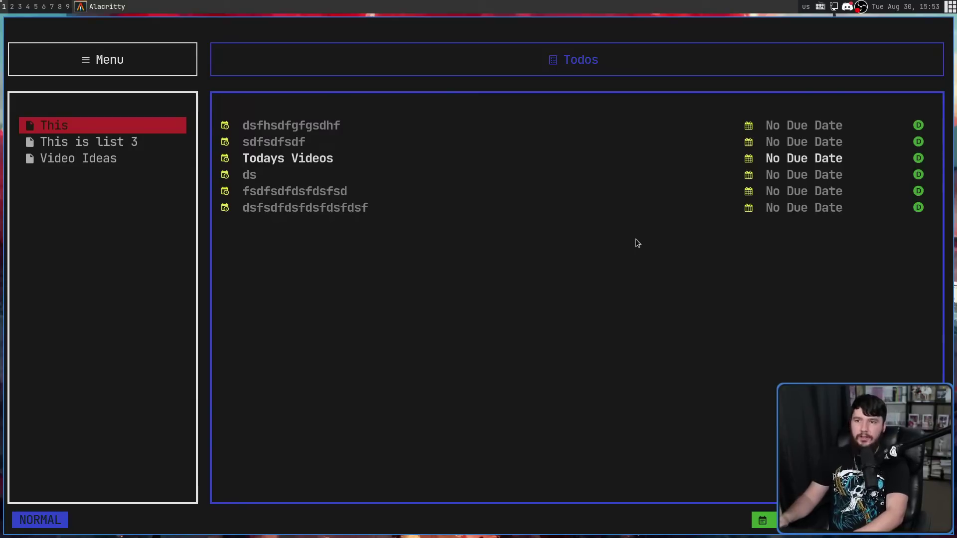
# - Add the subtasks 'Dooit video' and 'Wayland video' under Todays Videos
pyautogui.hotkey('shift', 'a')
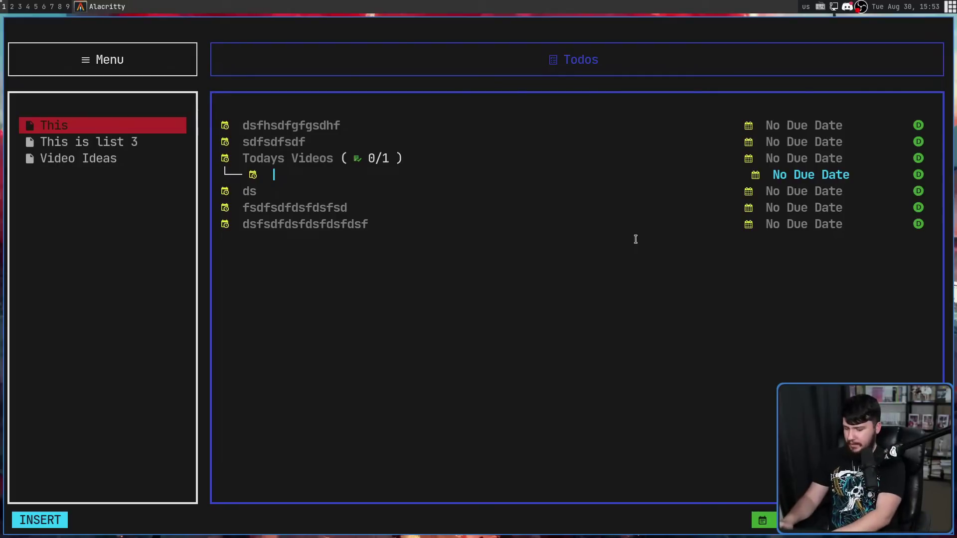
pyautogui.write('Dooit ')
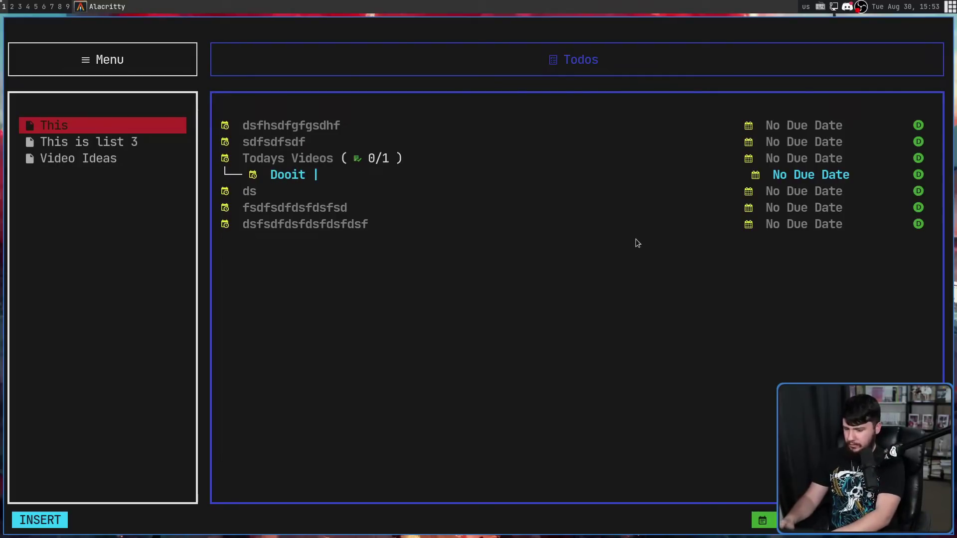
pyautogui.write('video')
pyautogui.press('Return')
pyautogui.write('Wayland vi')
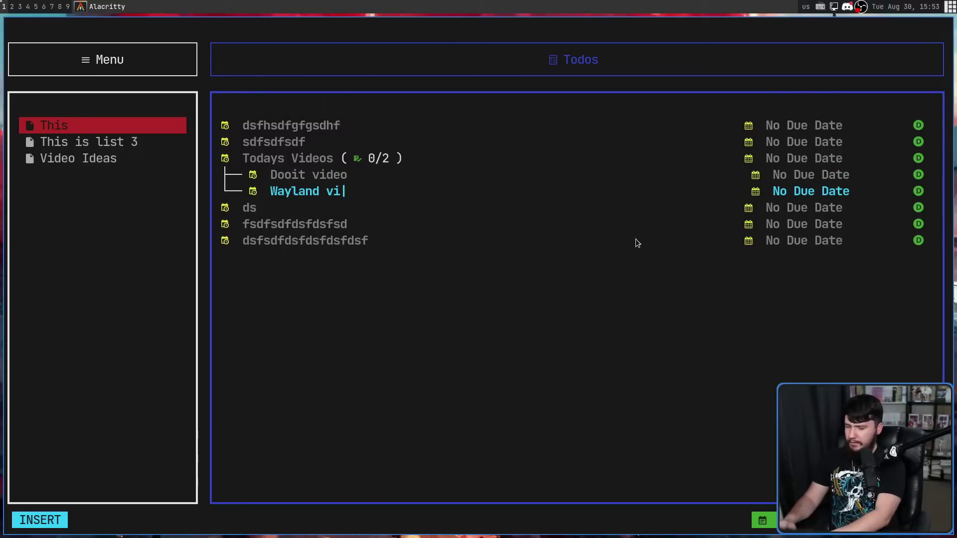
pyautogui.write('deo')
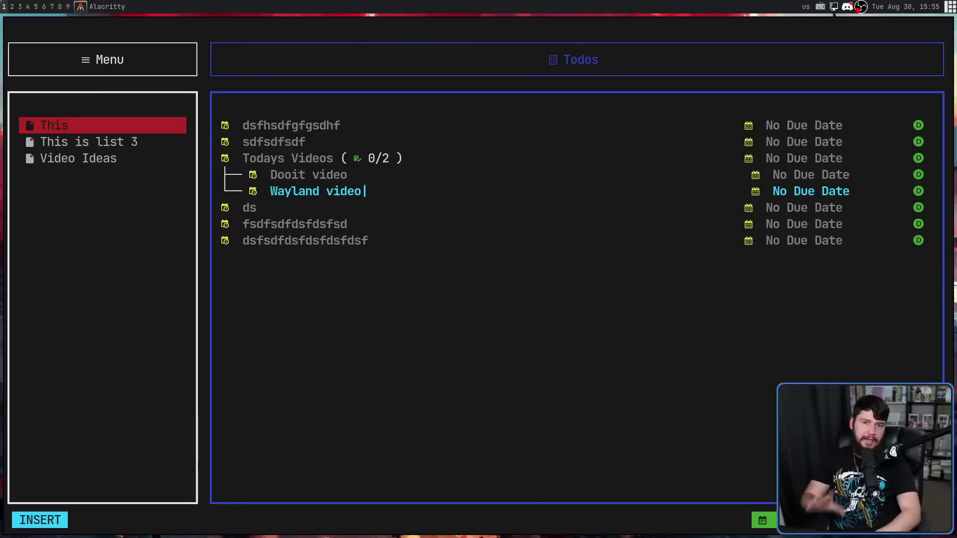
pyautogui.press('Escape')
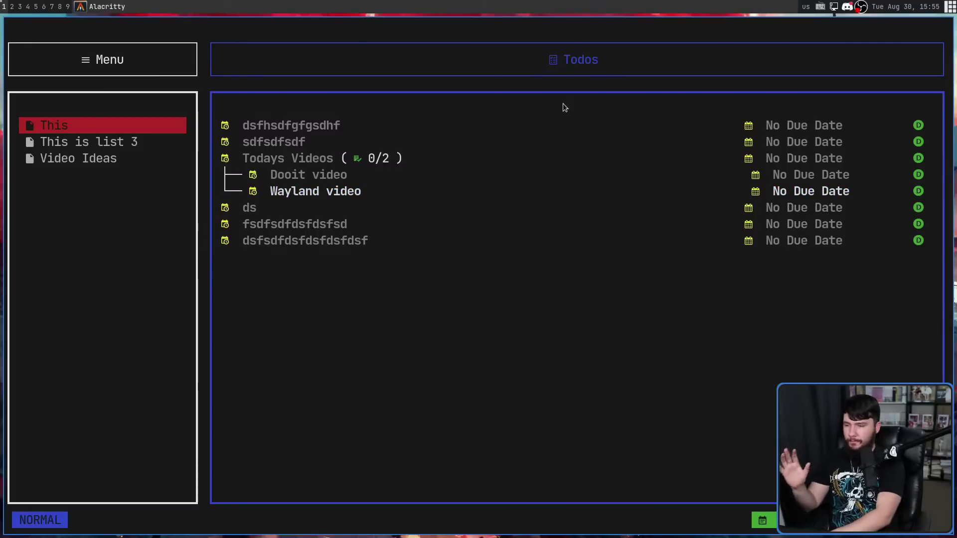
# - Create the lists thidssdf, sdfdsf and ds inside the This folder
pyautogui.press('Escape')
pyautogui.press('j')
pyautogui.press('k')
pyautogui.write('athidsds')
pyautogui.press('BackSpace')
pyautogui.press('BackSpace')
pyautogui.write('sdf')
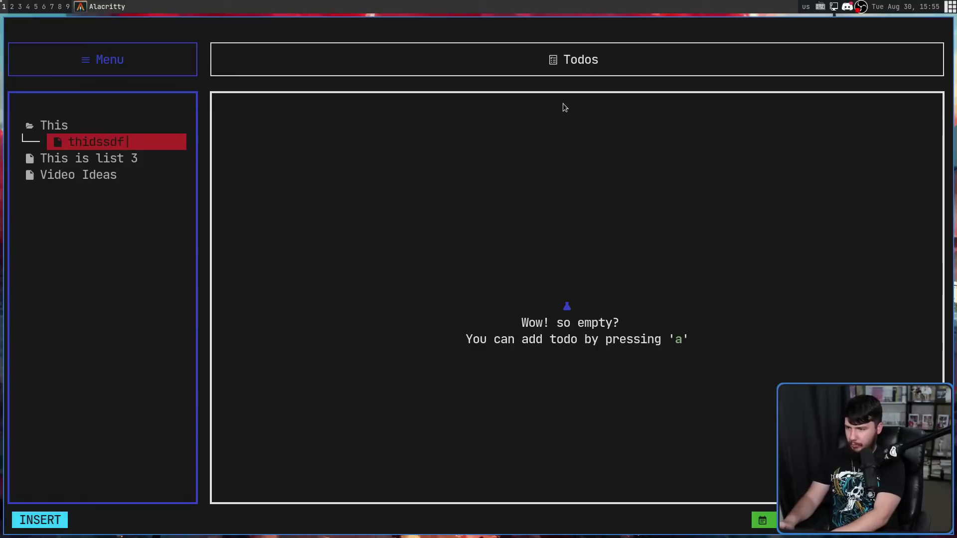
pyautogui.press('Return')
pyautogui.write('sdfdsf')
pyautogui.press('Return')
pyautogui.write('ds')
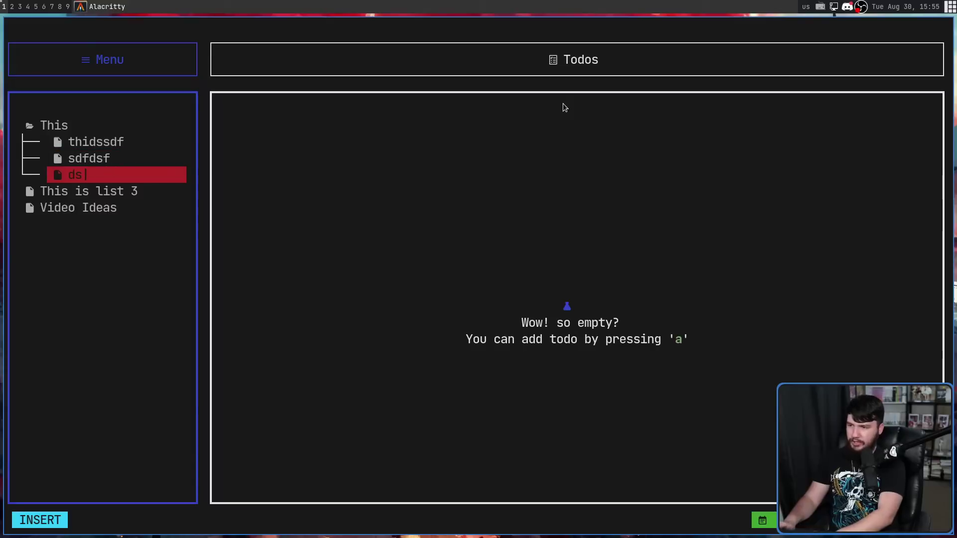
pyautogui.press('Escape')
# - Add the todo daasd to the thidssdf list
pyautogui.press('k')
pyautogui.press('k')
pyautogui.press('k')
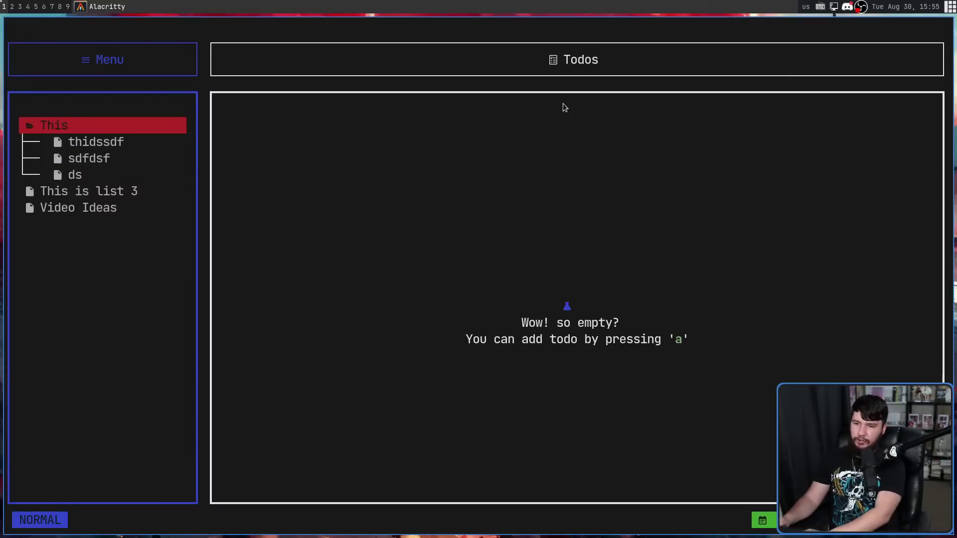
pyautogui.press('j')
pyautogui.press('j')
pyautogui.press('j')
pyautogui.press('j')
pyautogui.press('j')
pyautogui.press('k')
pyautogui.press('k')
pyautogui.press('k')
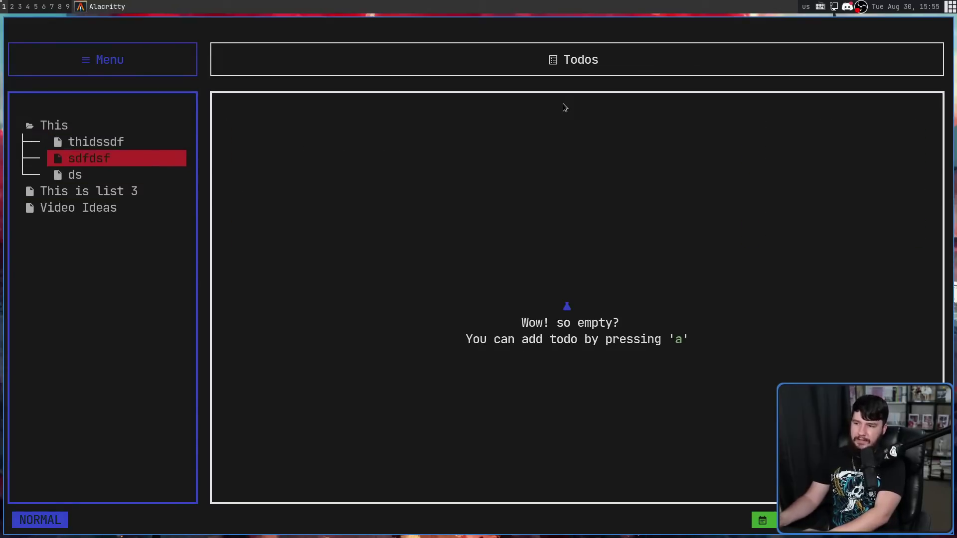
pyautogui.press('k')
pyautogui.press('Tab')
pyautogui.write('ada')
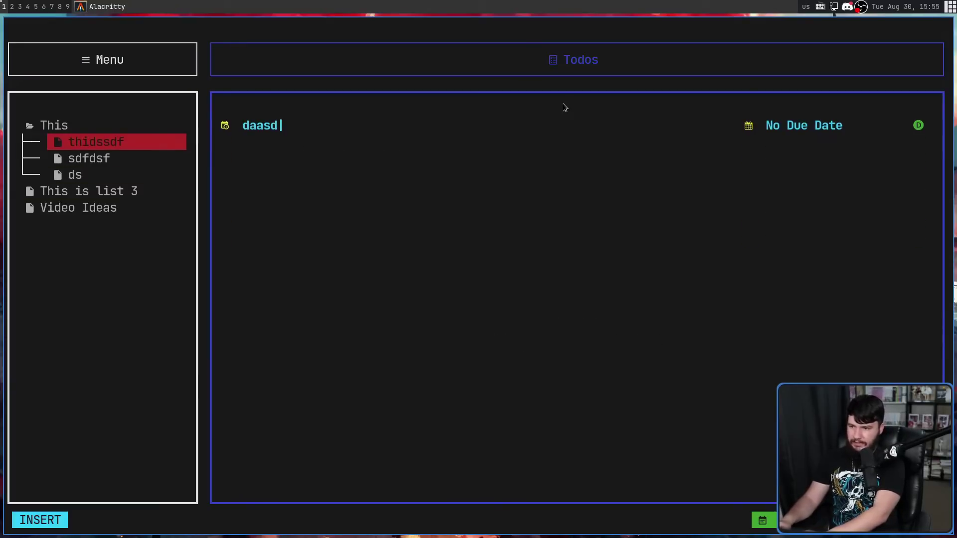
pyautogui.press('Escape')
# - Add the todo dsdfdsf to the sdfdsf list, then move down to ds
pyautogui.hotkey('shift', 'j')
pyautogui.write('adsdfdsf')
pyautogui.press('Escape')
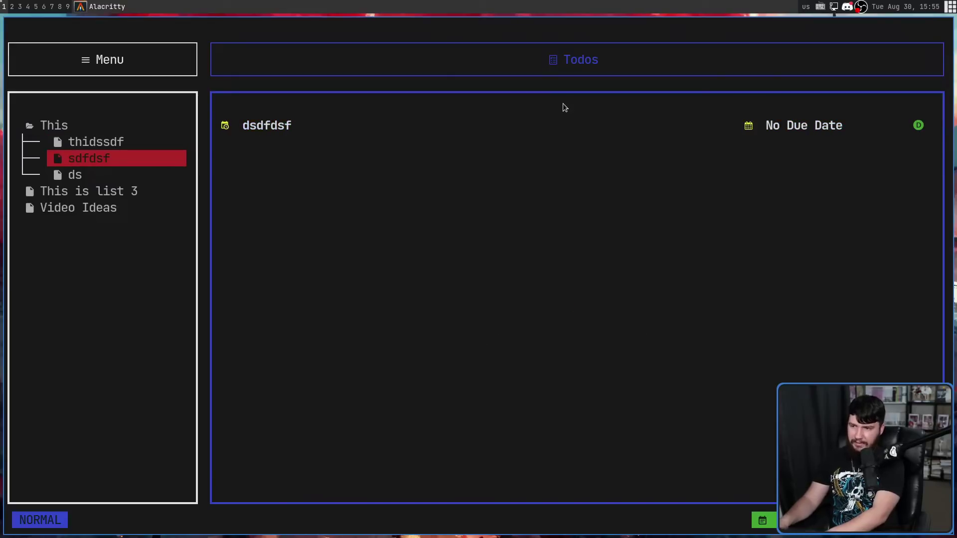
pyautogui.press('h')
pyautogui.press('k')
pyautogui.press('j')
pyautogui.press('k')
pyautogui.press('k')
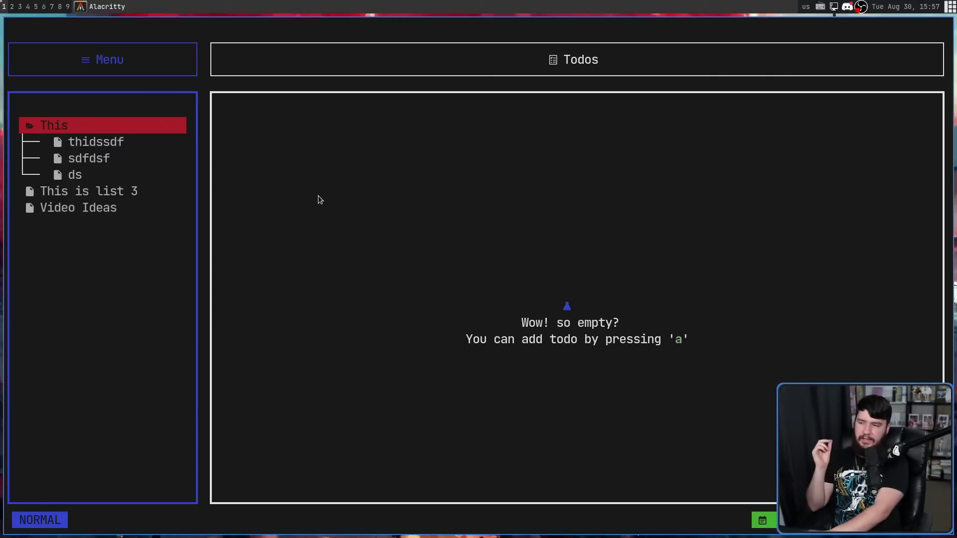
pyautogui.press('j')
pyautogui.press('j')
pyautogui.press('j')
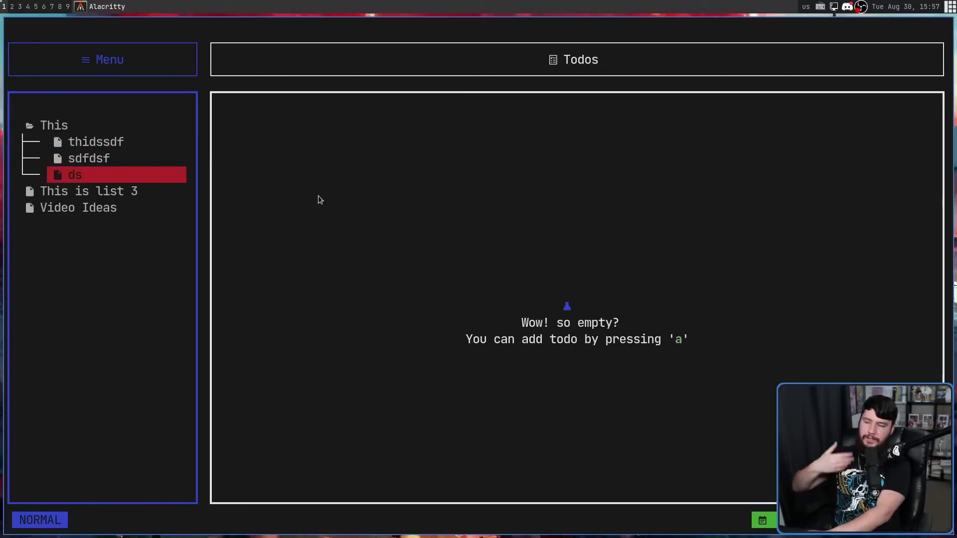
# - Collapse and expand Todays Videos' subtasks, then jump to the bottom and top todos
pyautogui.press('k')
pyautogui.press('k')
pyautogui.press('k')
pyautogui.press('Tab')
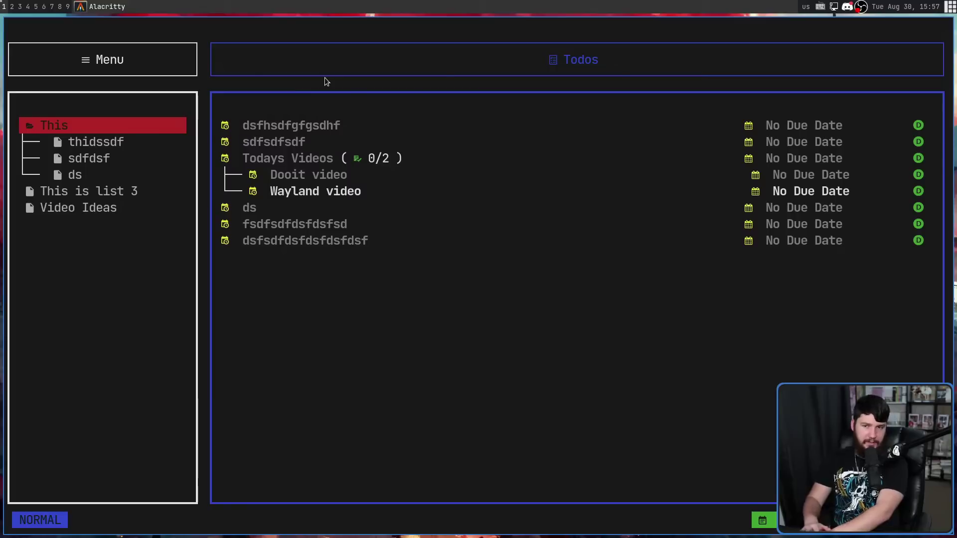
pyautogui.press('k')
pyautogui.press('k')
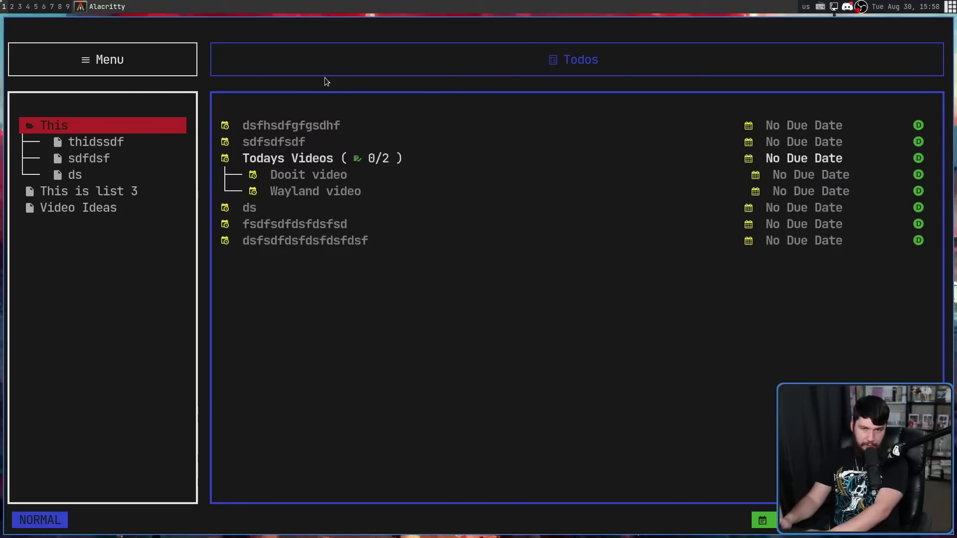
pyautogui.press('z')
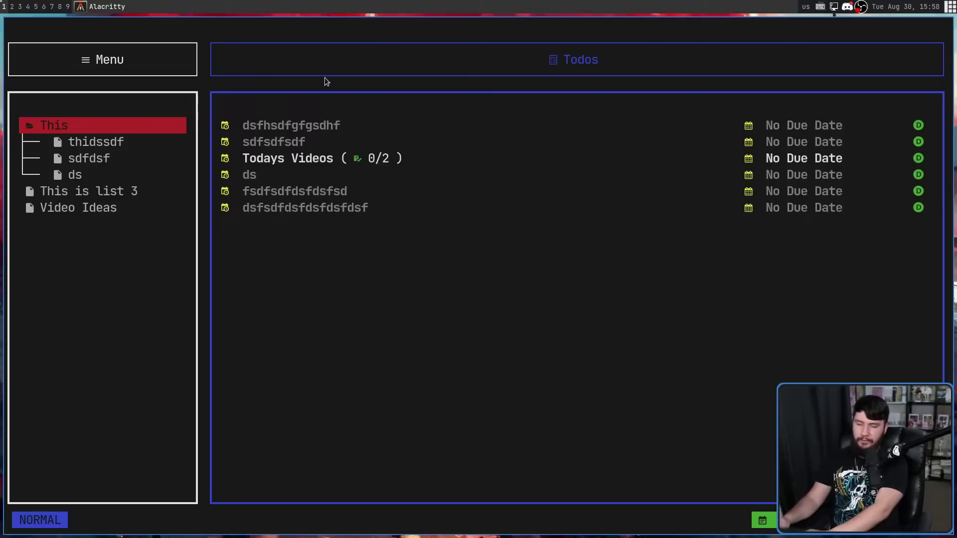
pyautogui.press('z')
pyautogui.press('j')
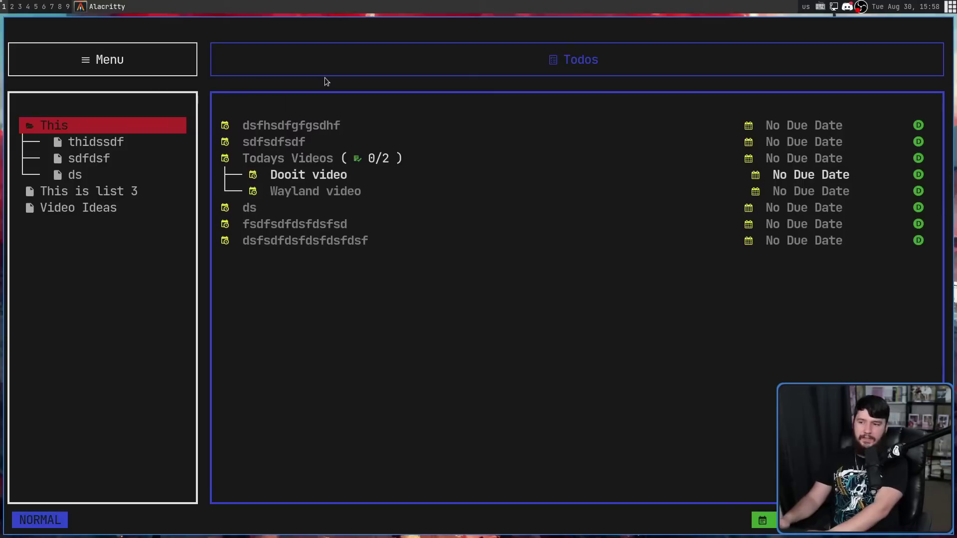
pyautogui.press('j')
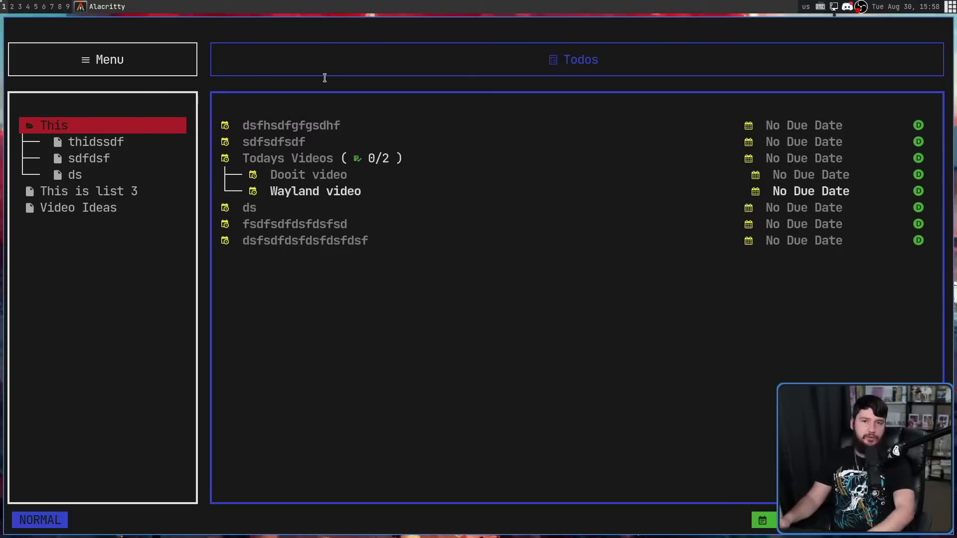
pyautogui.hotkey('shift', 'z')
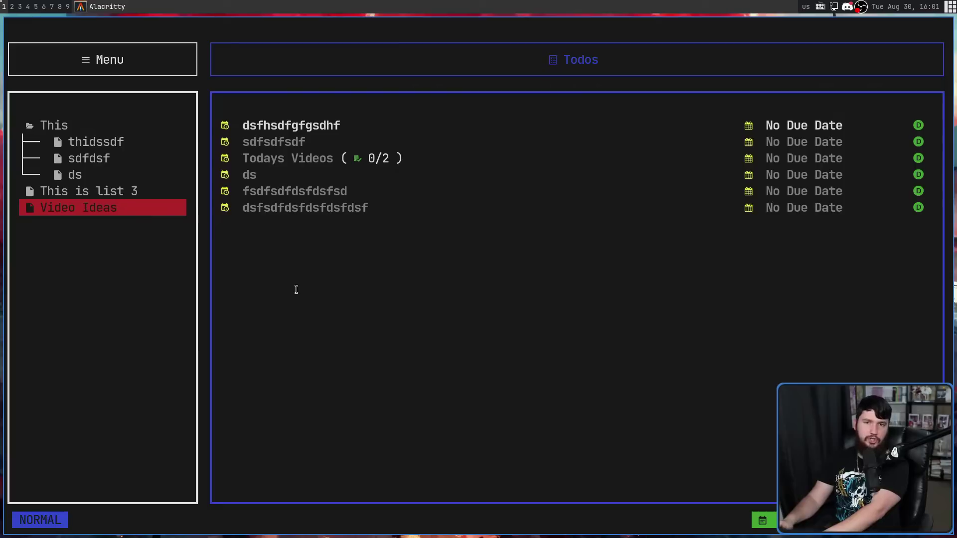
pyautogui.hotkey('shift', 'g')
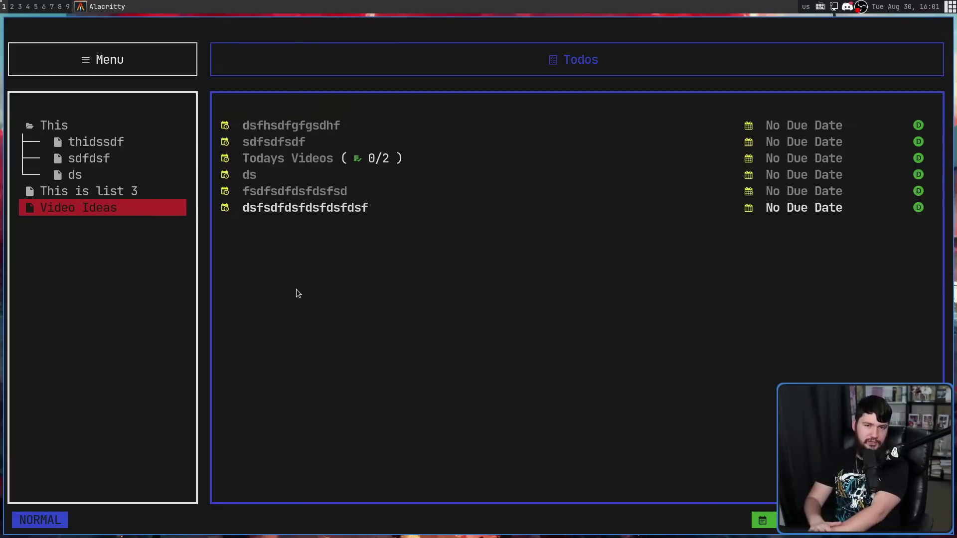
pyautogui.press('g')
pyautogui.press('g')
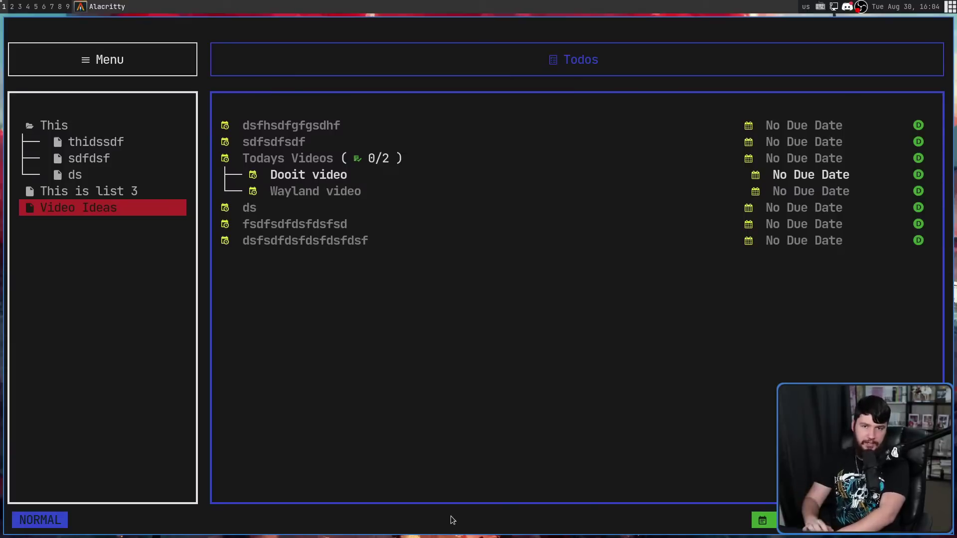
# - Set Dooit video's due date to 01-01-1970 after the invalid entry 'sdjks' is rejected
pyautogui.press('d')
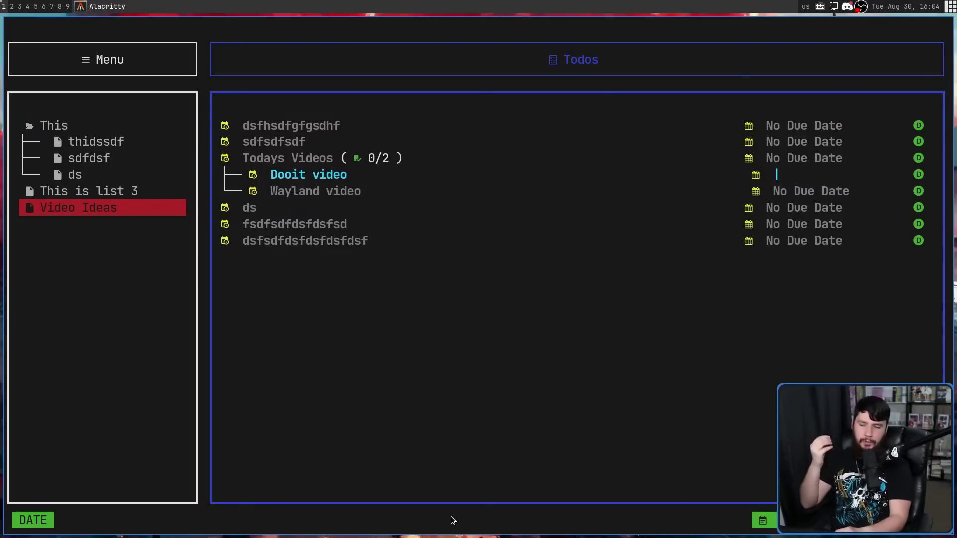
pyautogui.write('sdjks')
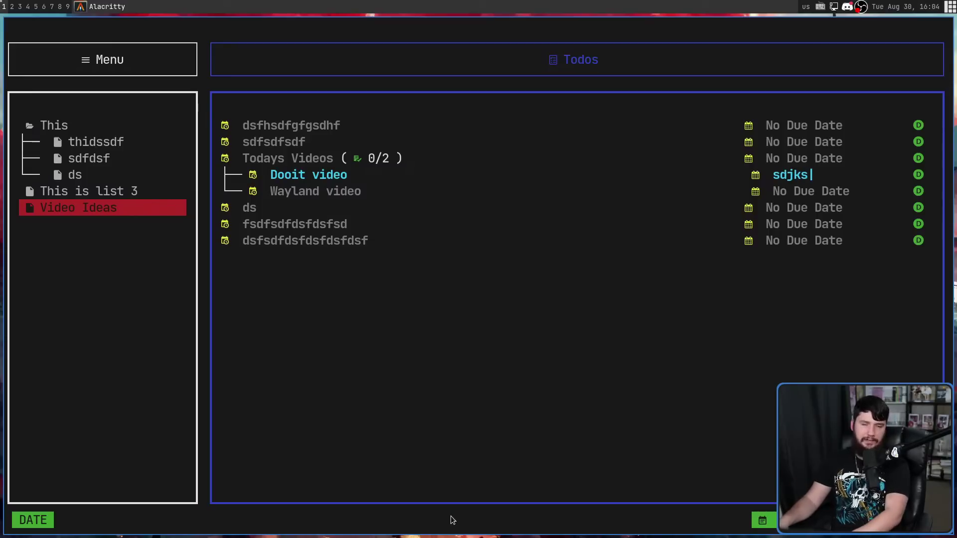
pyautogui.press('Return')
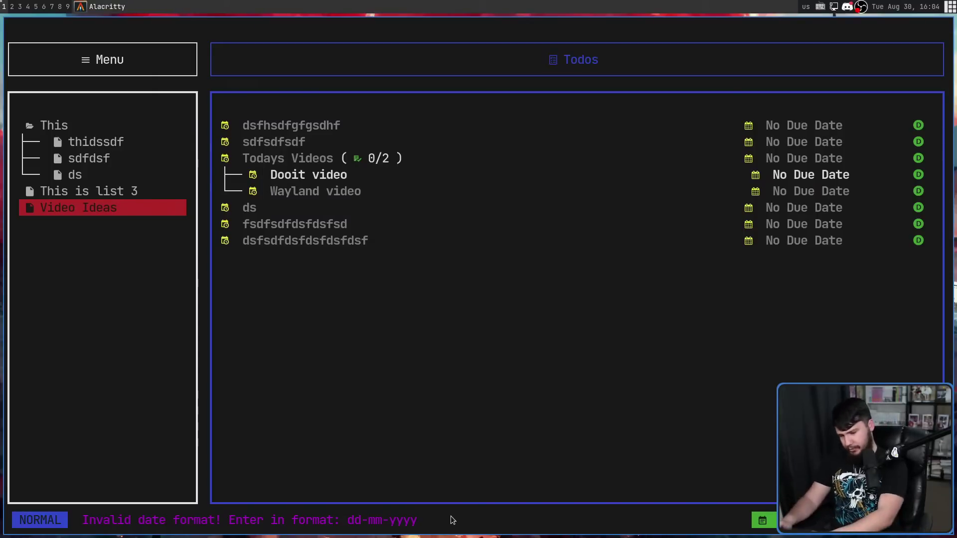
pyautogui.press('d')
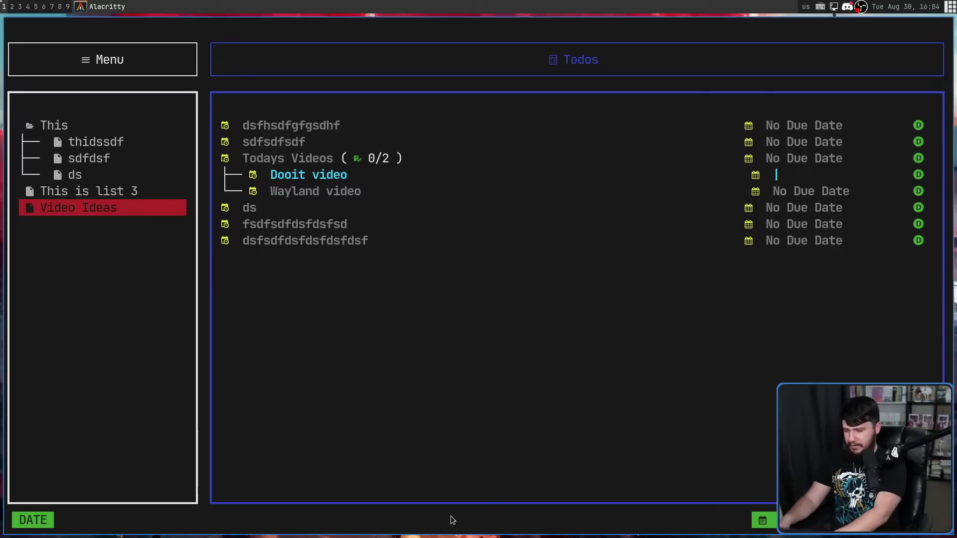
pyautogui.write('01-01-1970')
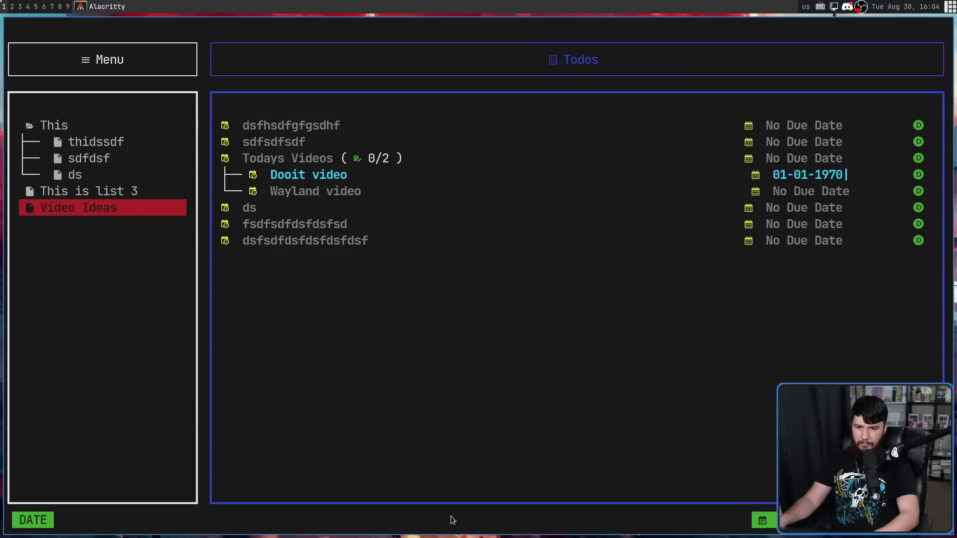
pyautogui.press('Return')
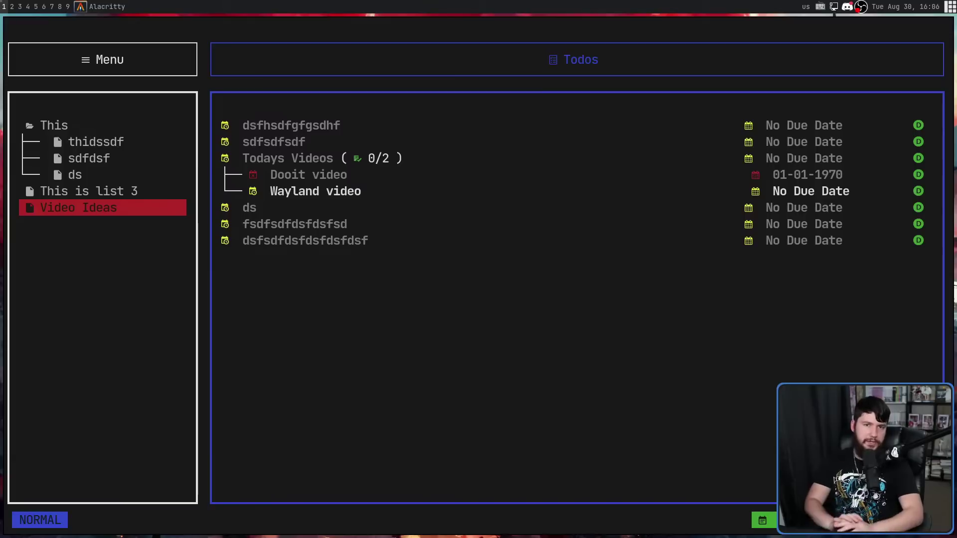
# - Enlarge the terminal text to inspect Dooit video, then shrink it back
pyautogui.hotkey('ctrl', '+')
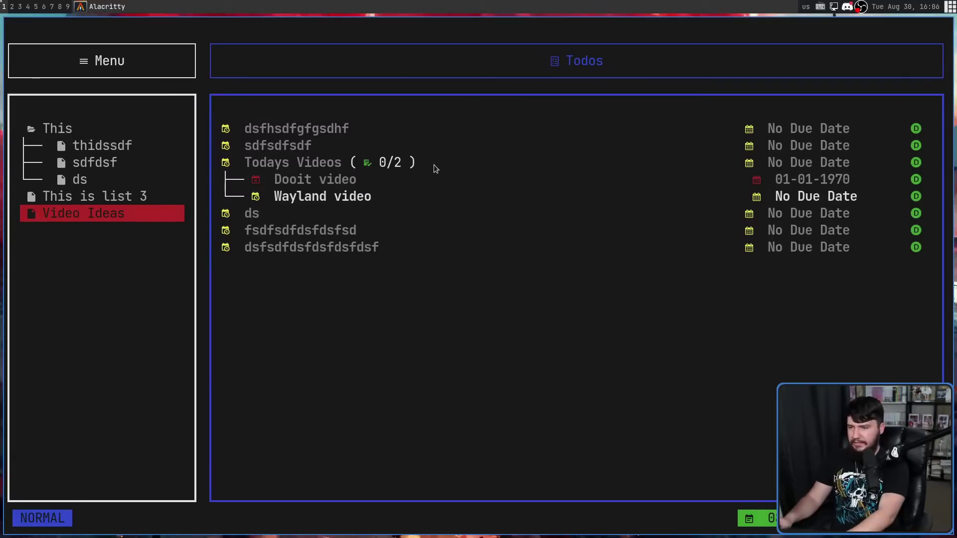
pyautogui.hotkey('ctrl', '+')
pyautogui.hotkey('ctrl', '+')
pyautogui.hotkey('ctrl', '+')
pyautogui.hotkey('ctrl', '+')
pyautogui.hotkey('ctrl', '+')
pyautogui.hotkey('ctrl', '+')
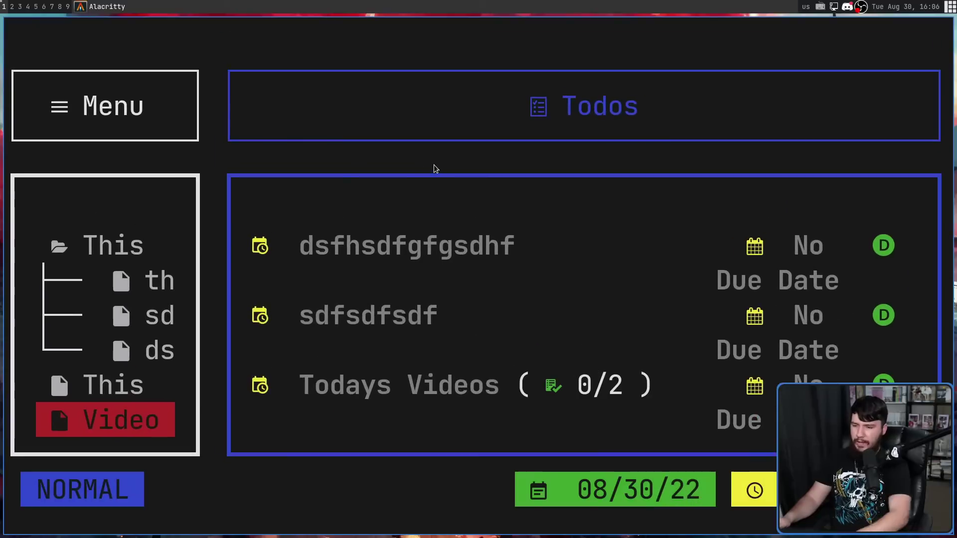
pyautogui.scroll(-1, 459, 200)
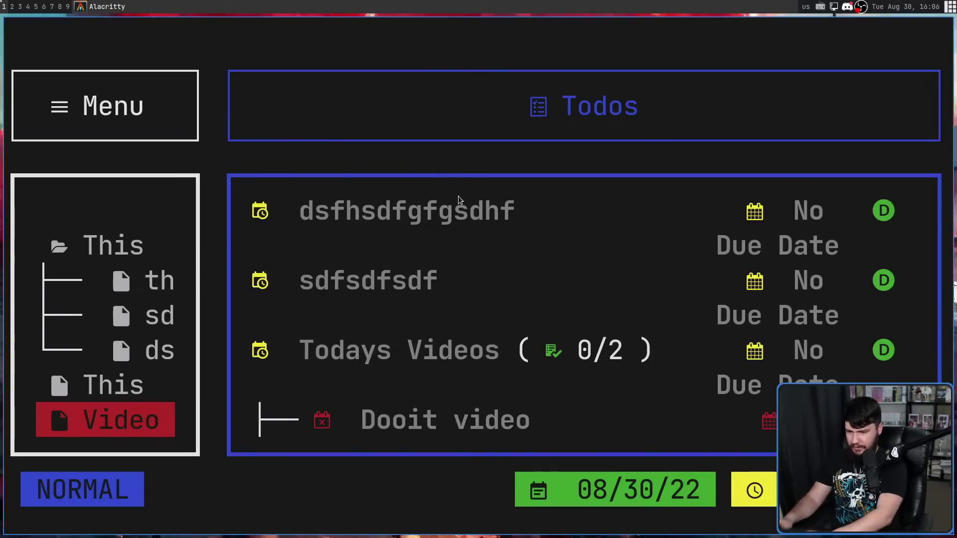
pyautogui.click(299, 411)
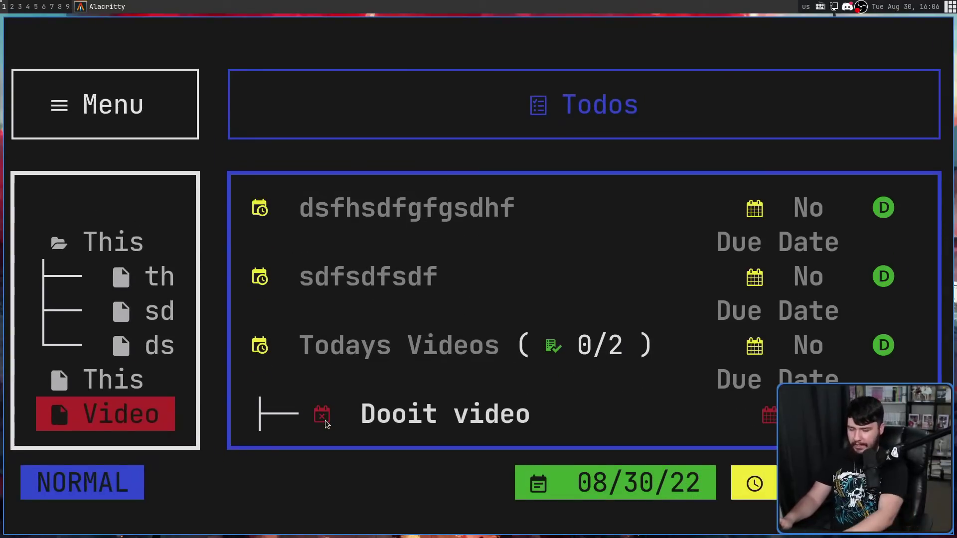
pyautogui.hotkey('ctrl', '-')
pyautogui.hotkey('ctrl', '-')
pyautogui.hotkey('ctrl', '-')
pyautogui.hotkey('ctrl', '-')
pyautogui.hotkey('ctrl', '-')
pyautogui.hotkey('ctrl', '-')
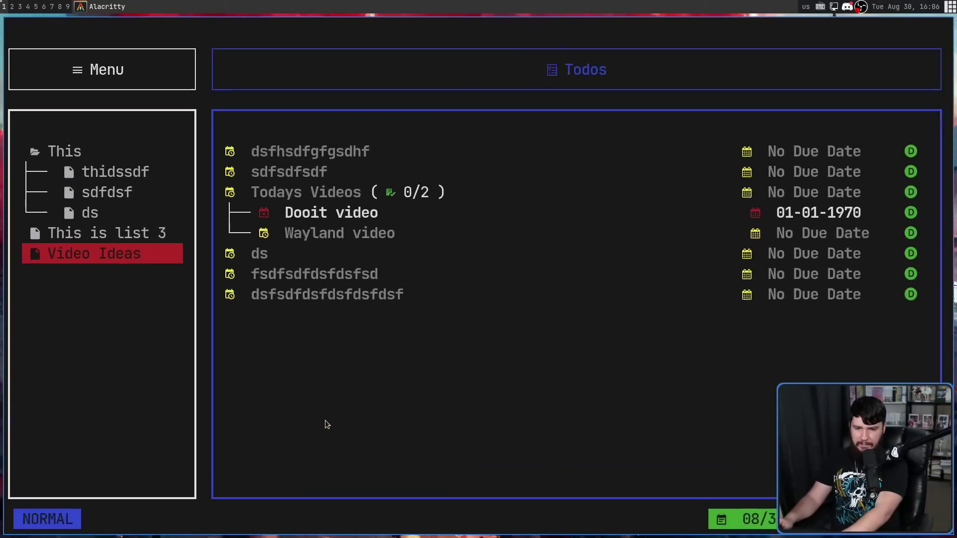
# - Give the Wayland video subtask a due date of 02-01-2030
pyautogui.hotkey('ctrl', '-')
pyautogui.hotkey('ctrl', '-')
pyautogui.press('j')
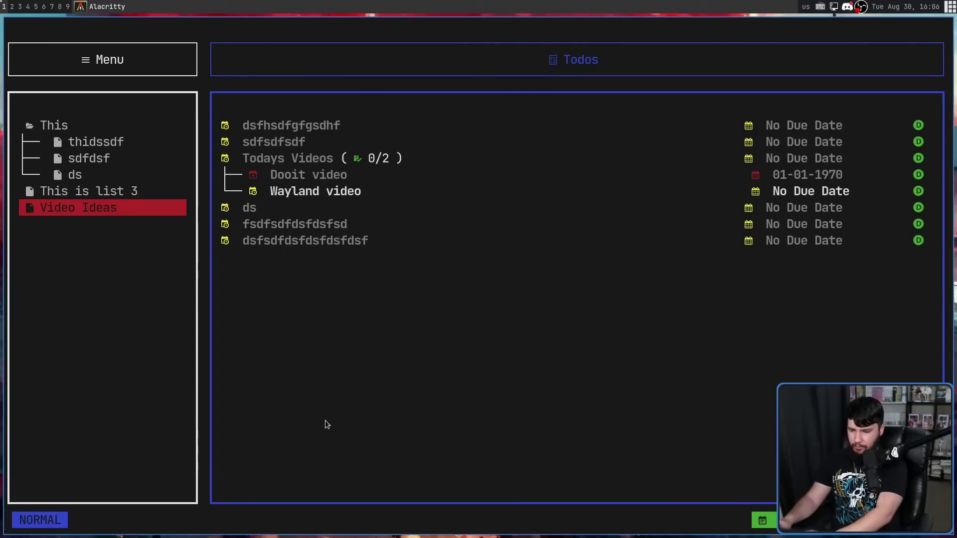
pyautogui.write('d')
pyautogui.write('02')
pyautogui.write('-01')
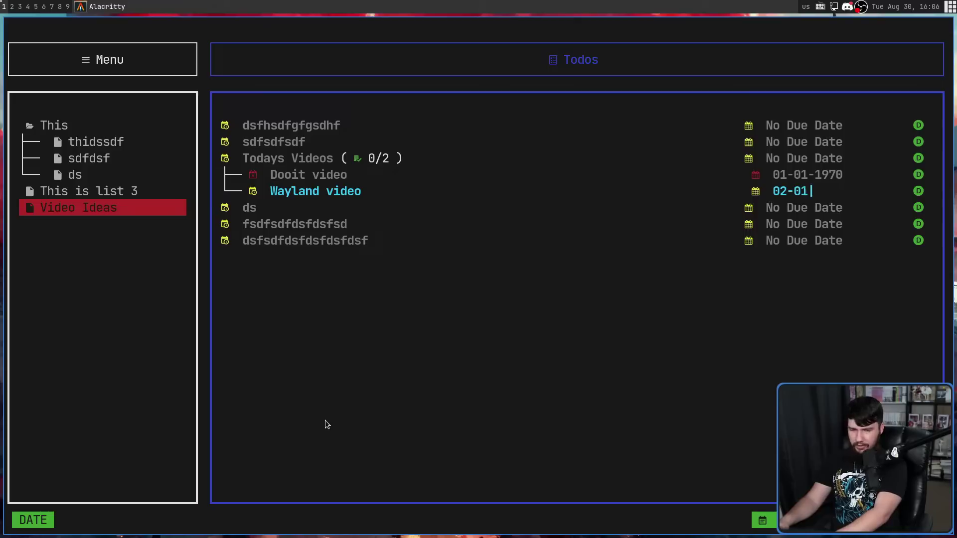
pyautogui.write('-2030')
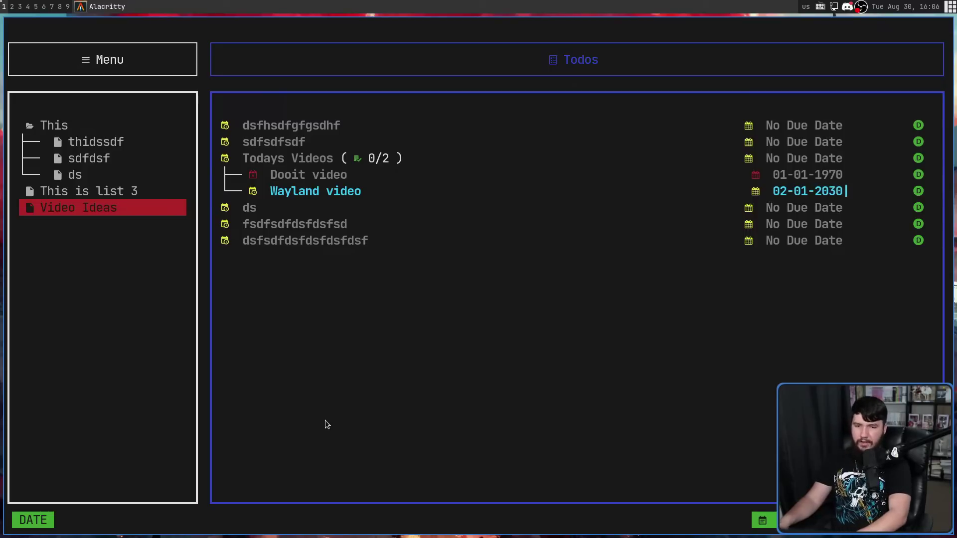
pyautogui.press('Return')
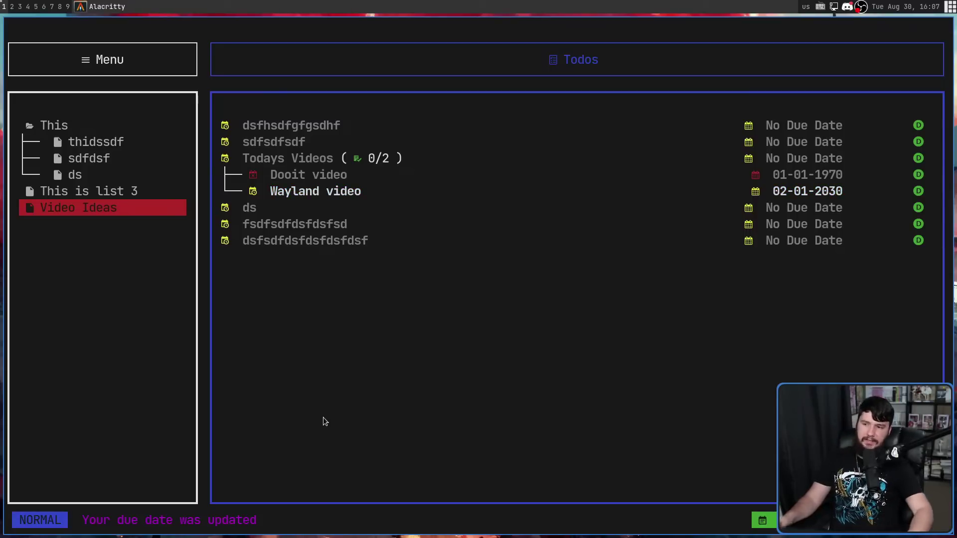
pyautogui.click(282, 179)
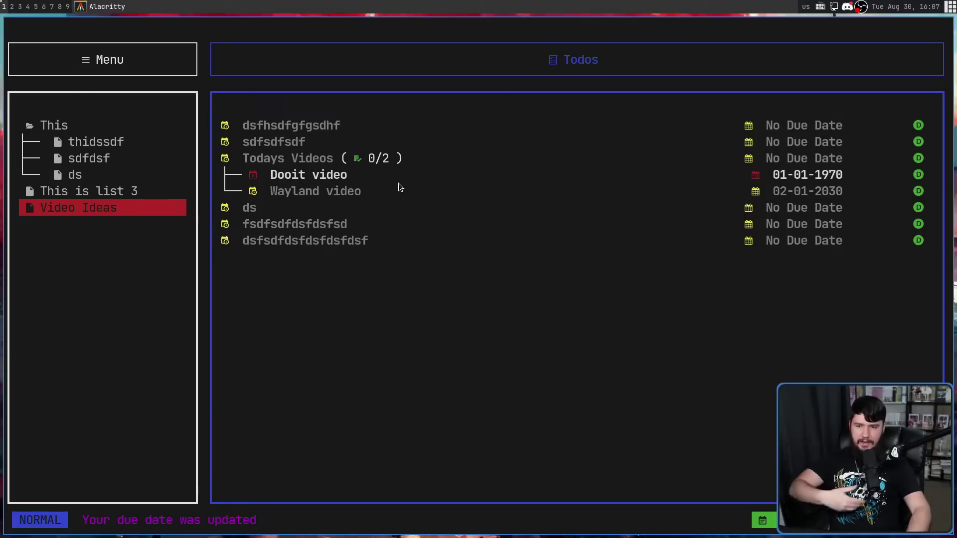
# - Mark Wayland video done, and mark Dooit video done then back to open
pyautogui.press('Escape')
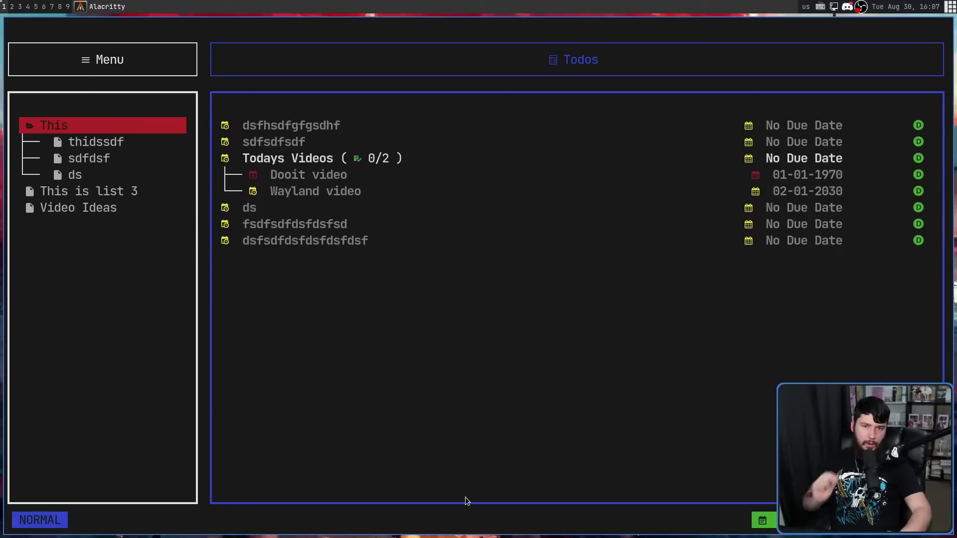
pyautogui.press('k')
pyautogui.press('j')
pyautogui.press('k')
pyautogui.press('j')
pyautogui.press('j')
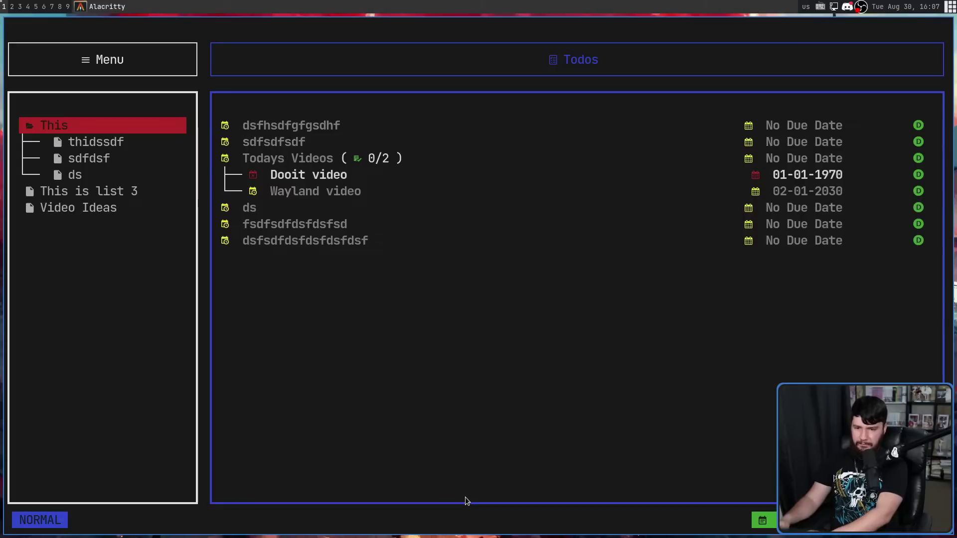
pyautogui.press('j')
pyautogui.press('c')
pyautogui.press('k')
pyautogui.press('c')
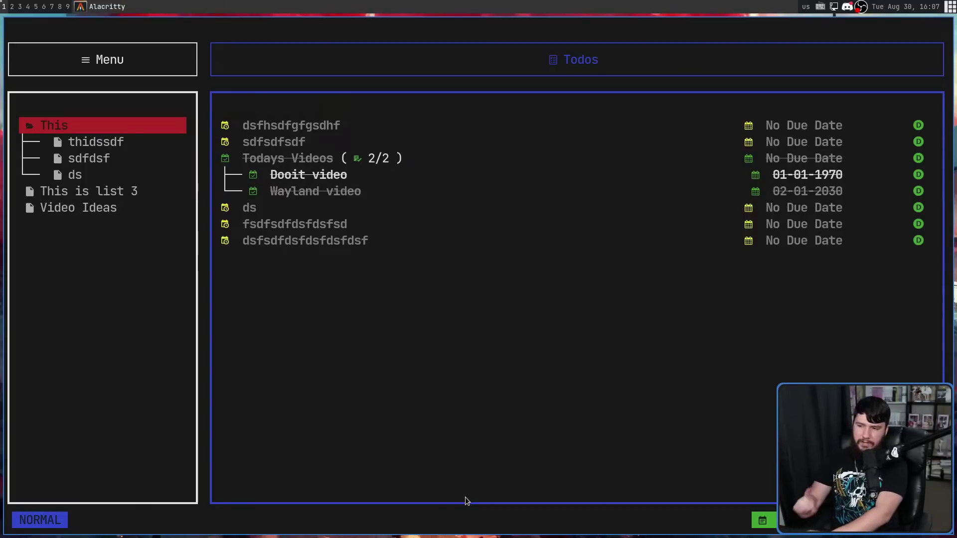
pyautogui.press('k')
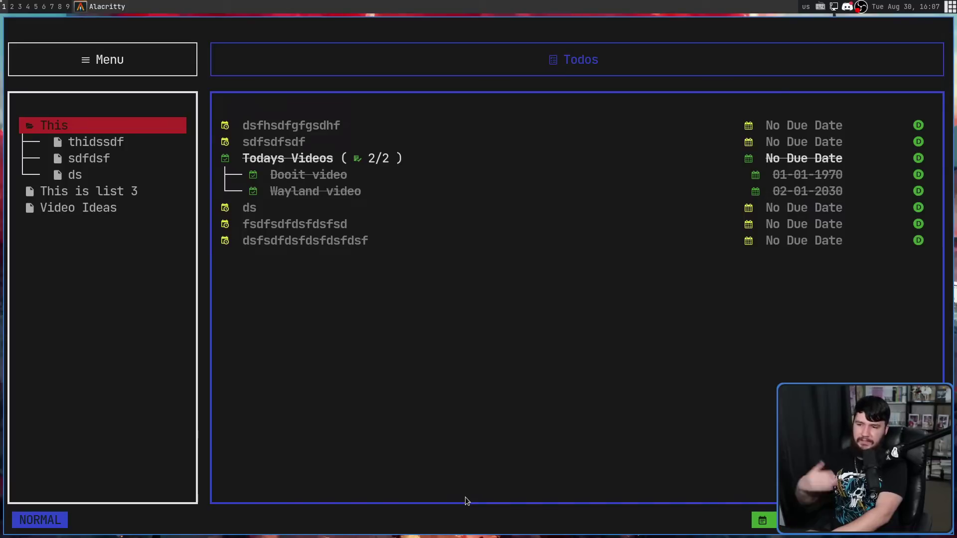
pyautogui.press('j')
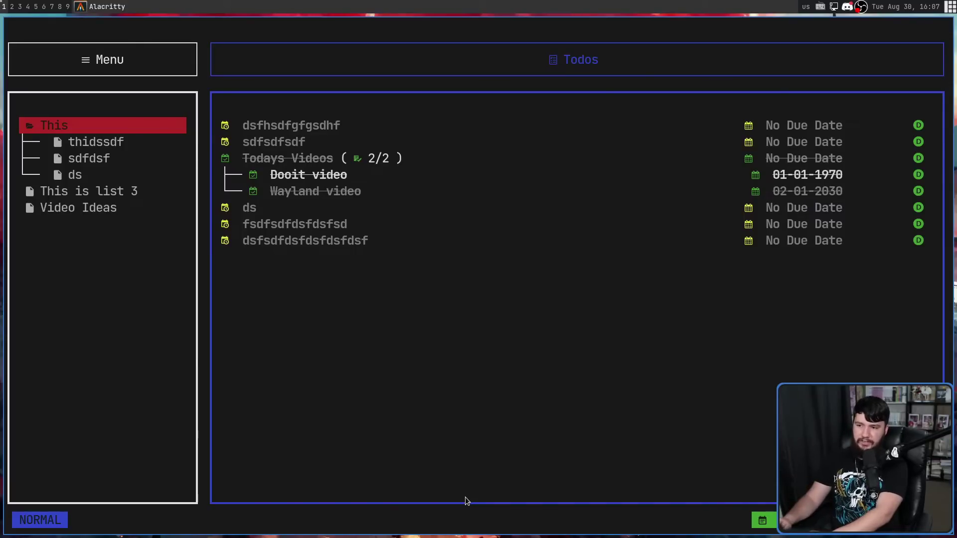
pyautogui.press('c')
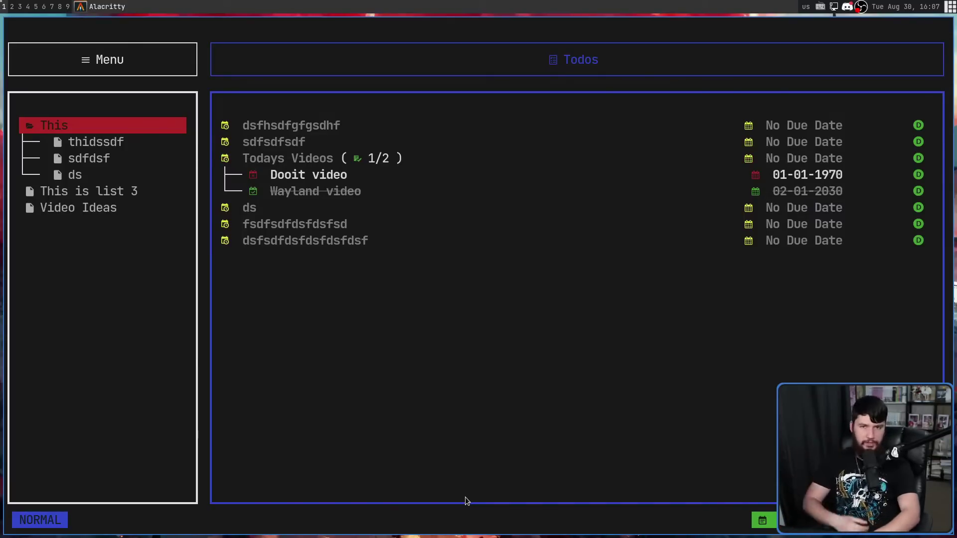
pyautogui.press('j')
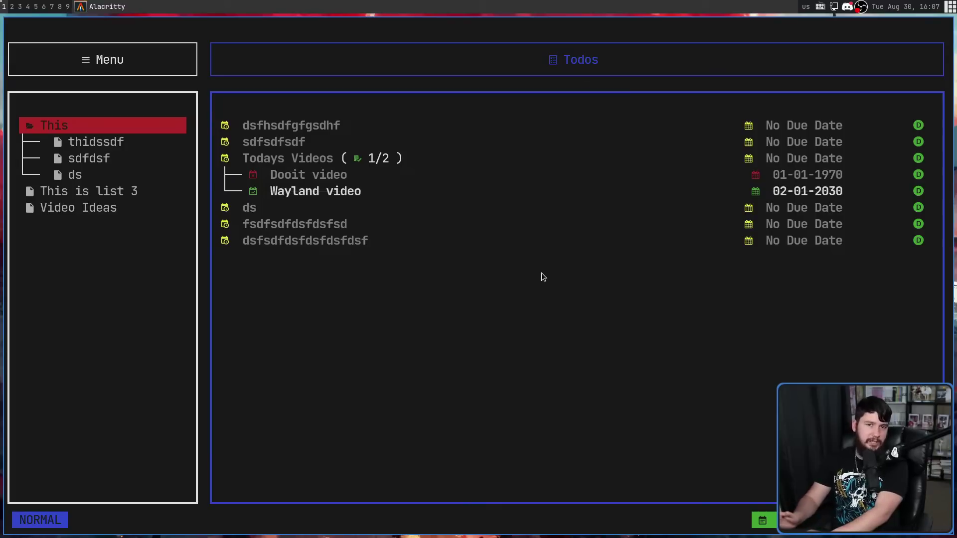
# - Mark the four filler todos as completed
pyautogui.press('k')
pyautogui.press('k')
pyautogui.press('k')
pyautogui.press('k')
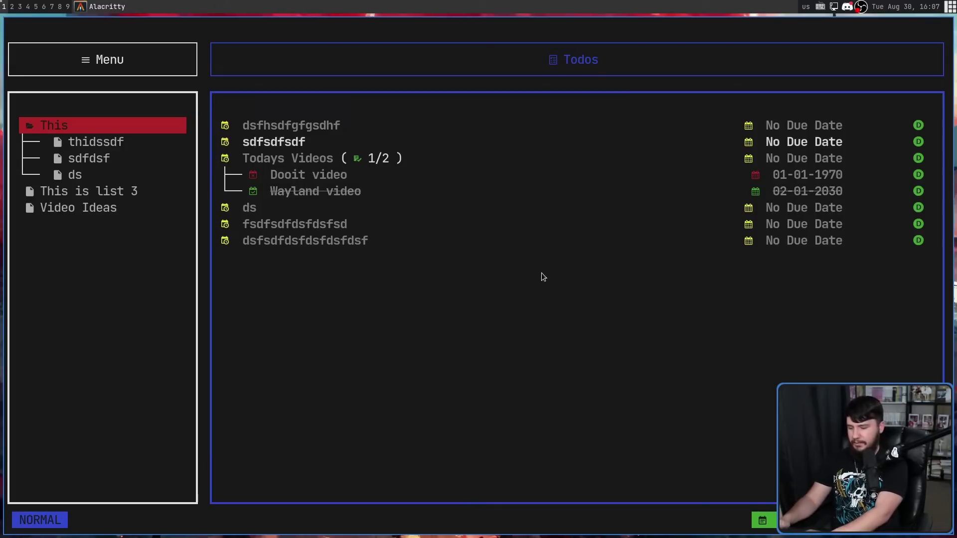
pyautogui.press('c')
pyautogui.press('j')
pyautogui.press('c')
pyautogui.press('j')
pyautogui.press('j')
pyautogui.press('j')
pyautogui.press('j')
pyautogui.press('j')
pyautogui.press('j')
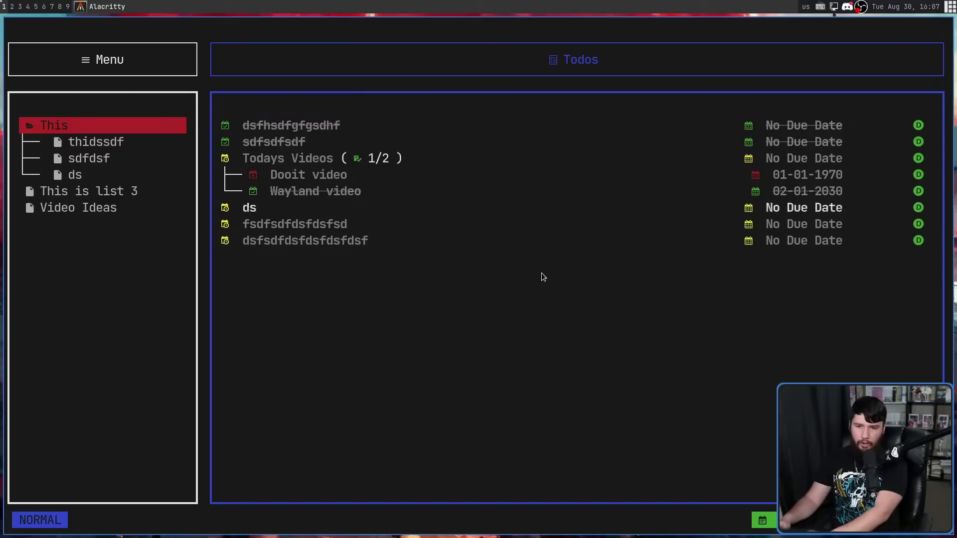
pyautogui.press('c')
pyautogui.press('k')
pyautogui.press('c')
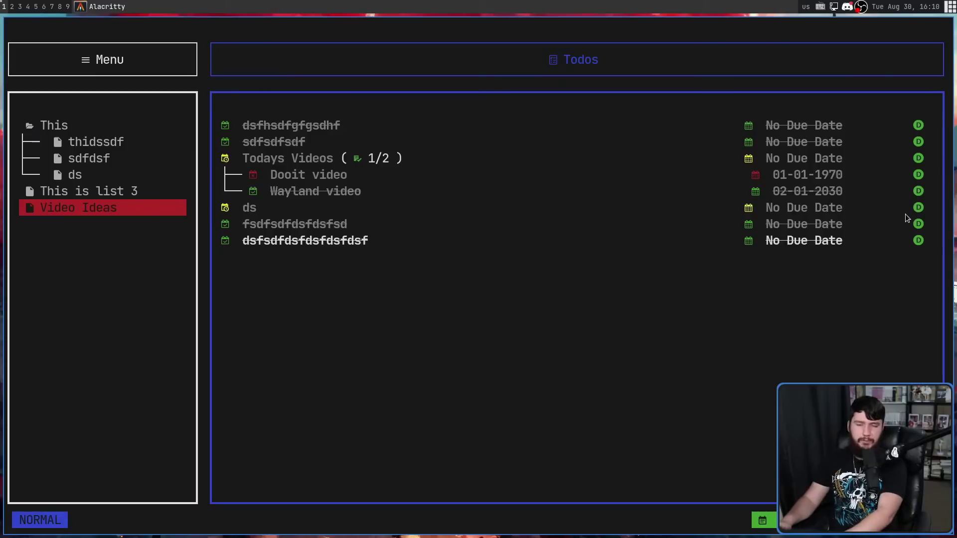
# - Raise the ds todo's urgency to A
pyautogui.press('k')
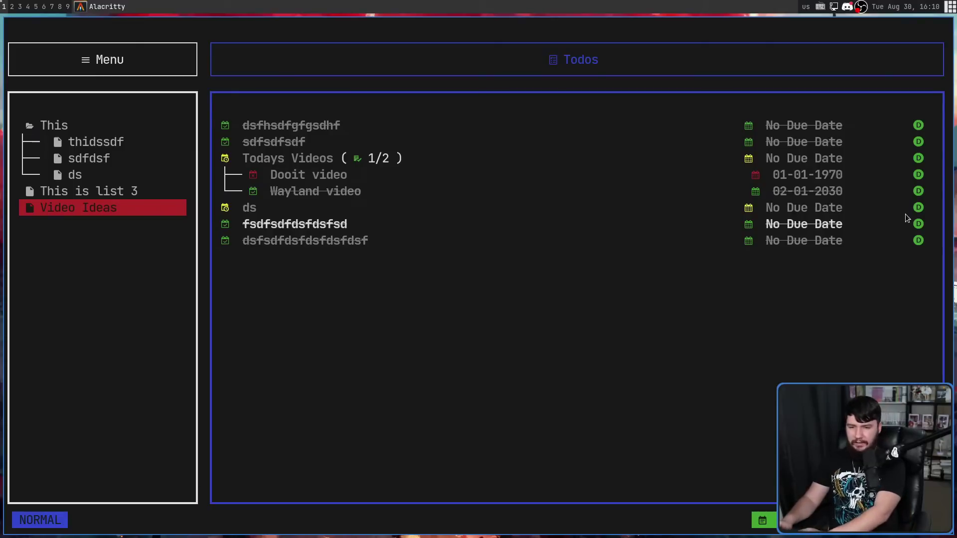
pyautogui.press('k')
pyautogui.press('j')
pyautogui.press('k')
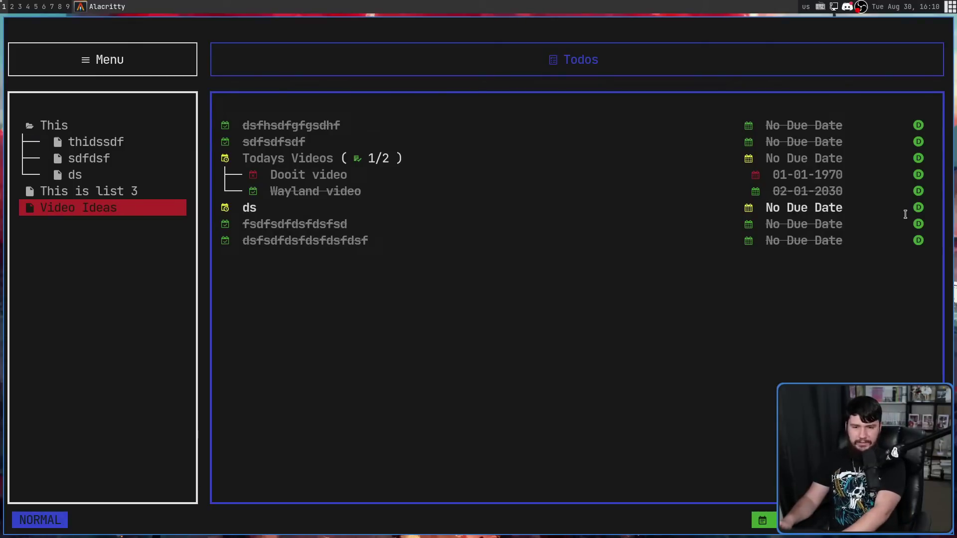
pyautogui.press('+')
pyautogui.press('+')
pyautogui.press('+')
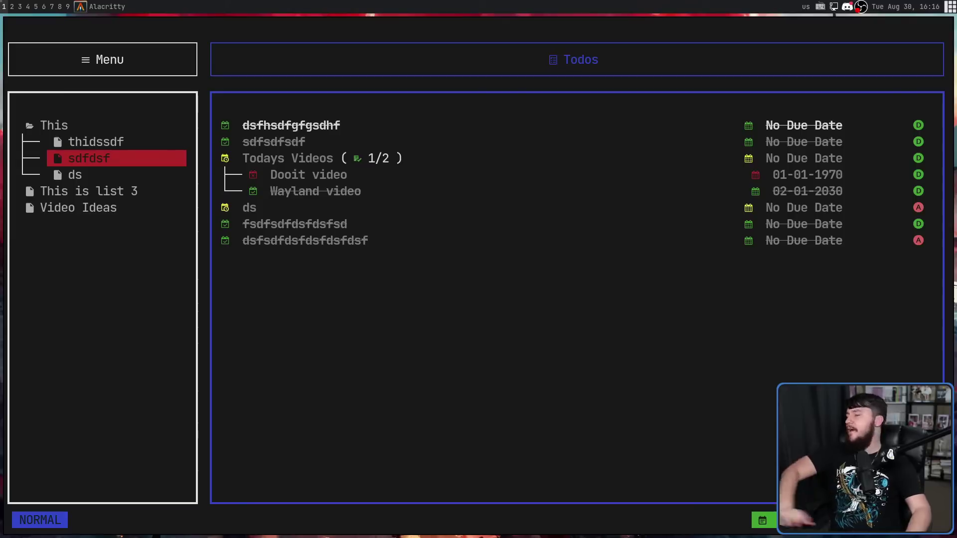
# - Adjust Todays Videos' urgency up and down until it settles on B
pyautogui.press('j')
pyautogui.press('j')
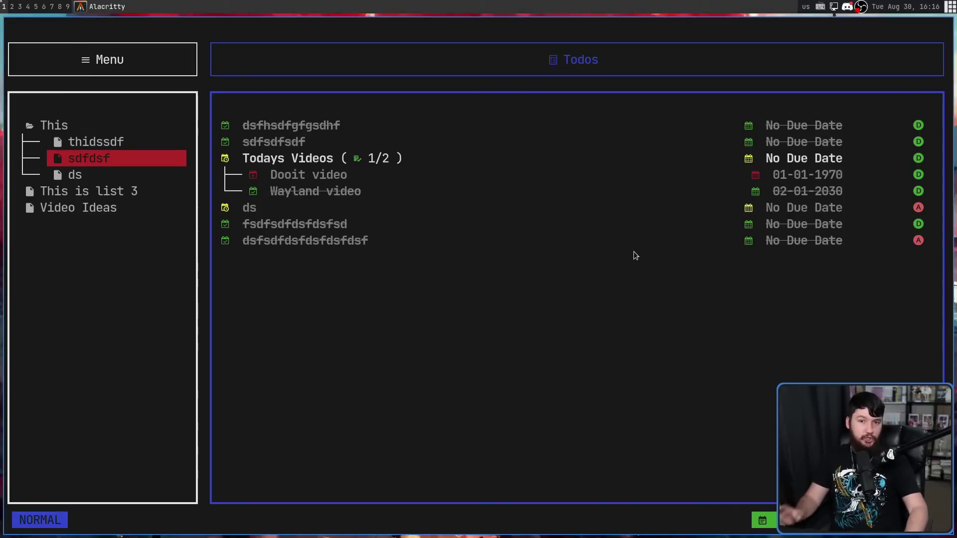
pyautogui.press('+')
pyautogui.press('+')
pyautogui.press('-')
pyautogui.press('-')
pyautogui.press('+')
pyautogui.press('+')
pyautogui.press('+')
pyautogui.press('-')
pyautogui.press('-')
pyautogui.press('+')
pyautogui.press('-')
pyautogui.press('+')
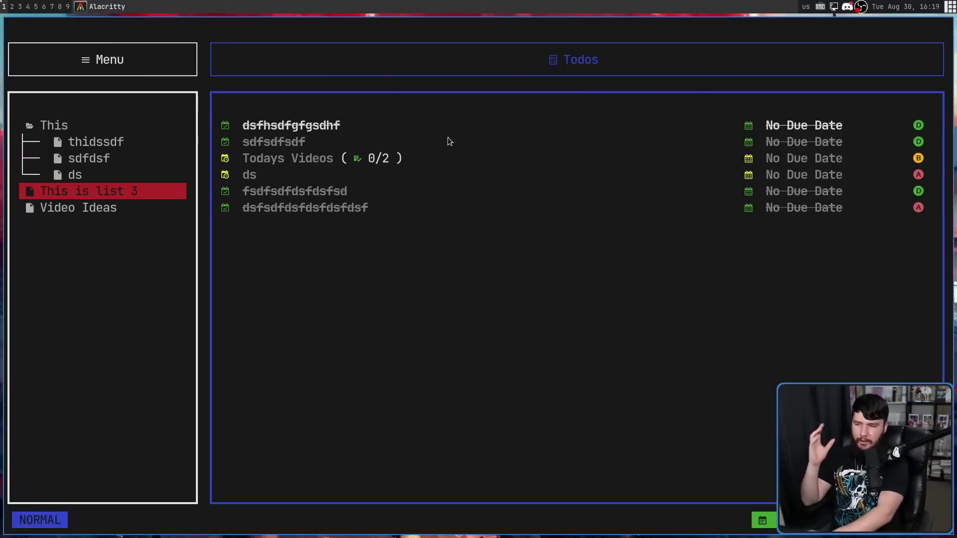
# - Move Todays Videos to the top of the todo list
pyautogui.press('j')
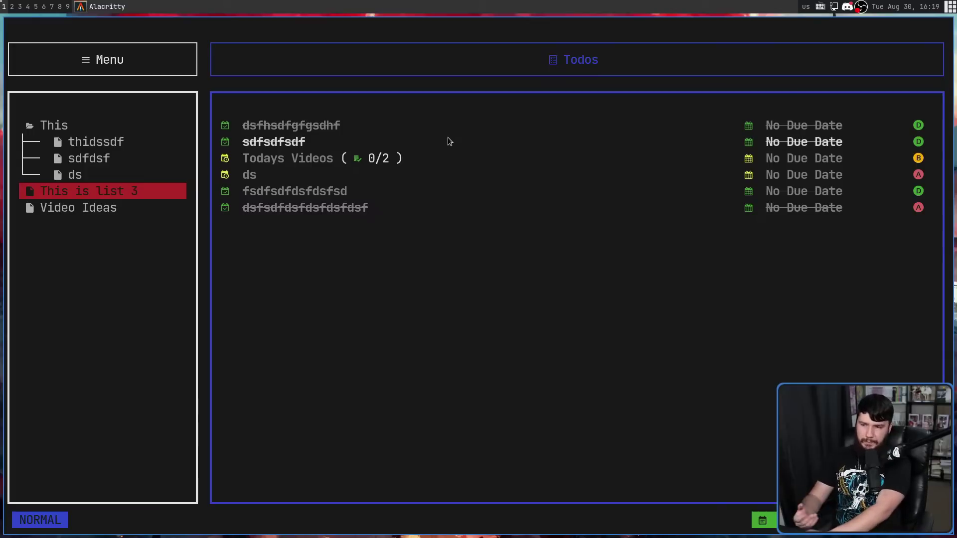
pyautogui.press('j')
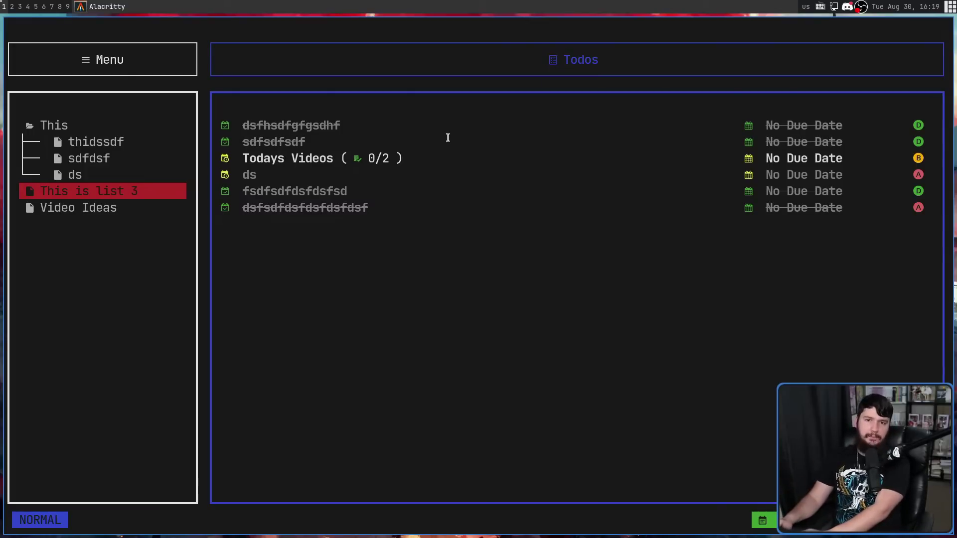
pyautogui.hotkey('shift', 'k')
pyautogui.hotkey('shift', 'j')
pyautogui.hotkey('shift', 'j')
pyautogui.hotkey('shift', 'j')
pyautogui.hotkey('shift', 'k')
pyautogui.hotkey('shift', 'k')
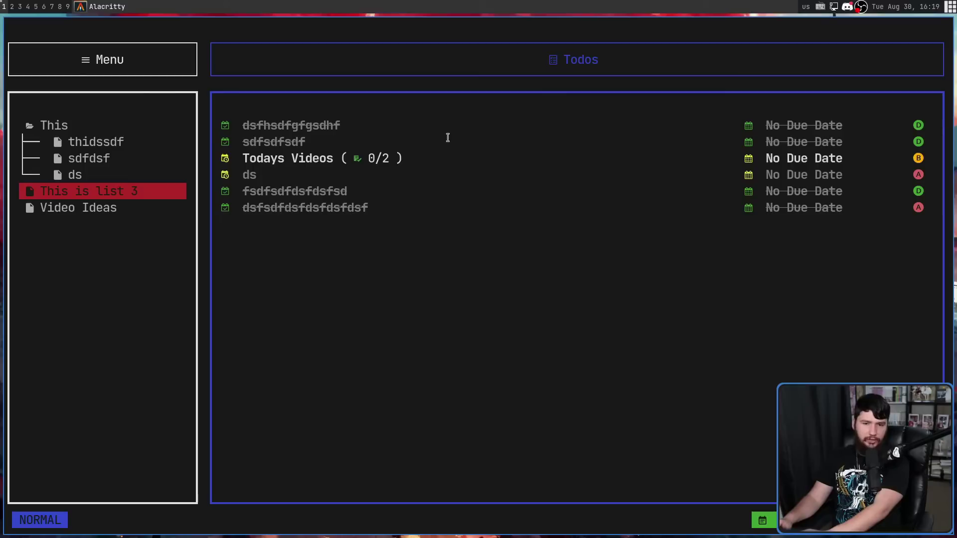
pyautogui.hotkey('shift', 'j')
pyautogui.hotkey('shift', 'k')
pyautogui.hotkey('shift', 'k')
pyautogui.hotkey('shift', 'k')
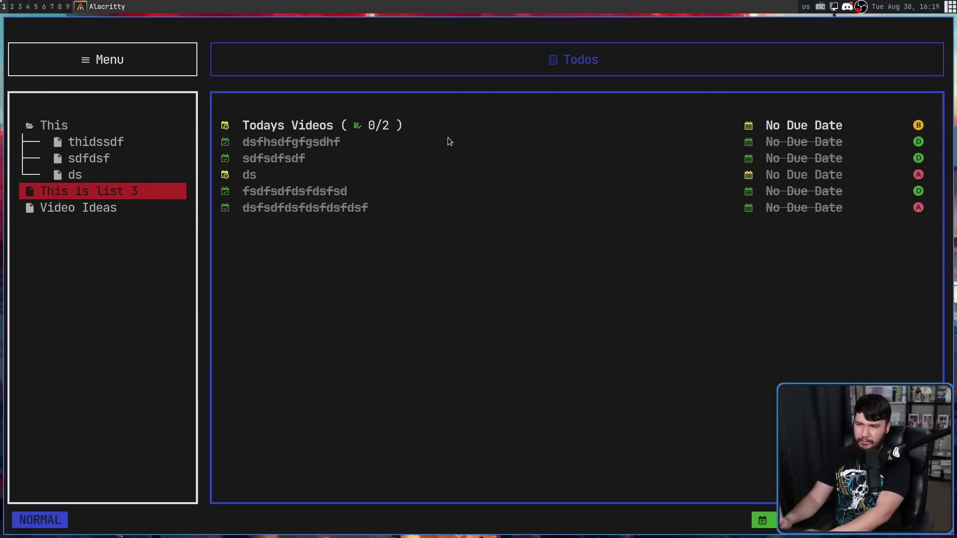
# - Expand Todays Videos and shift it with its subtasks down, then back to the top
pyautogui.press('z')
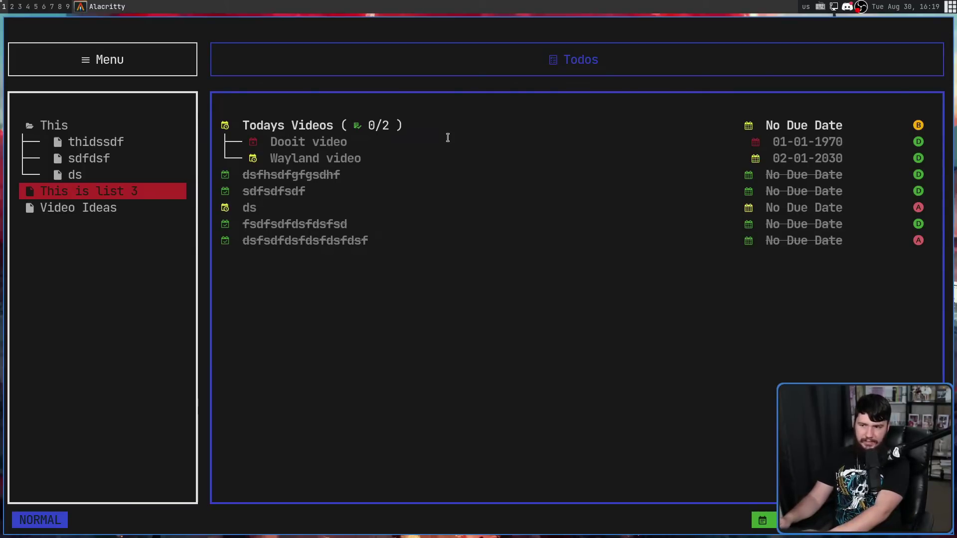
pyautogui.press('z')
pyautogui.hotkey('shift', 'j')
pyautogui.hotkey('shift', 'j')
pyautogui.hotkey('shift', 'j')
pyautogui.hotkey('shift', 'j')
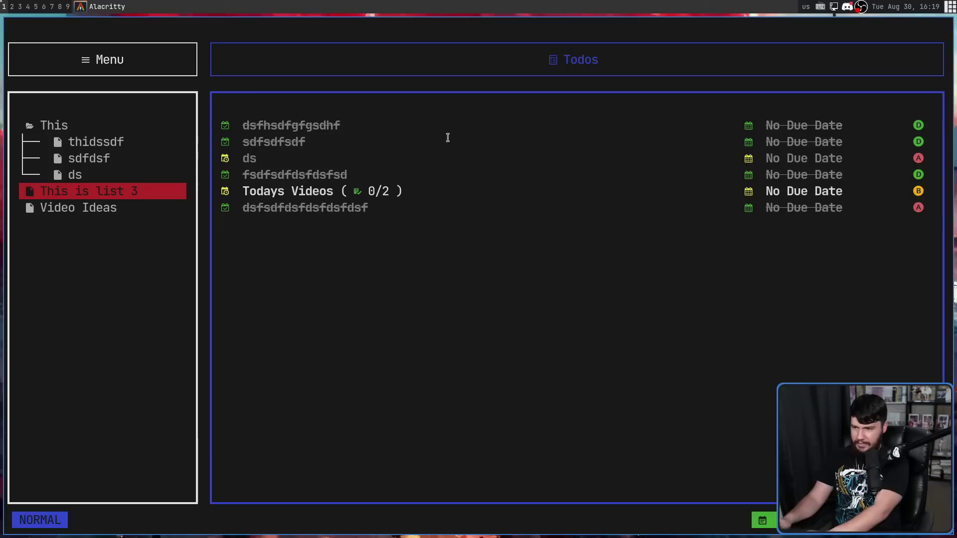
pyautogui.press('z')
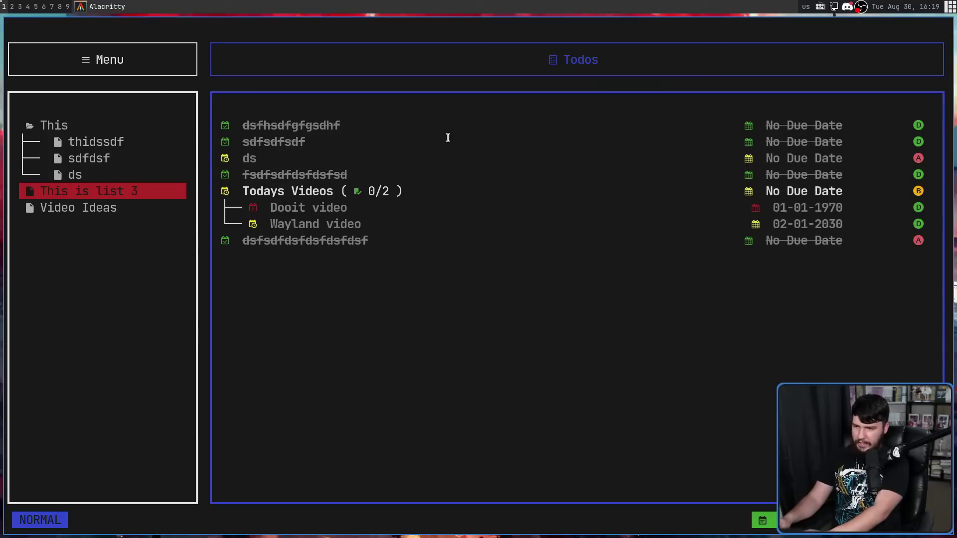
pyautogui.hotkey('shift', 'k')
pyautogui.hotkey('shift', 'k')
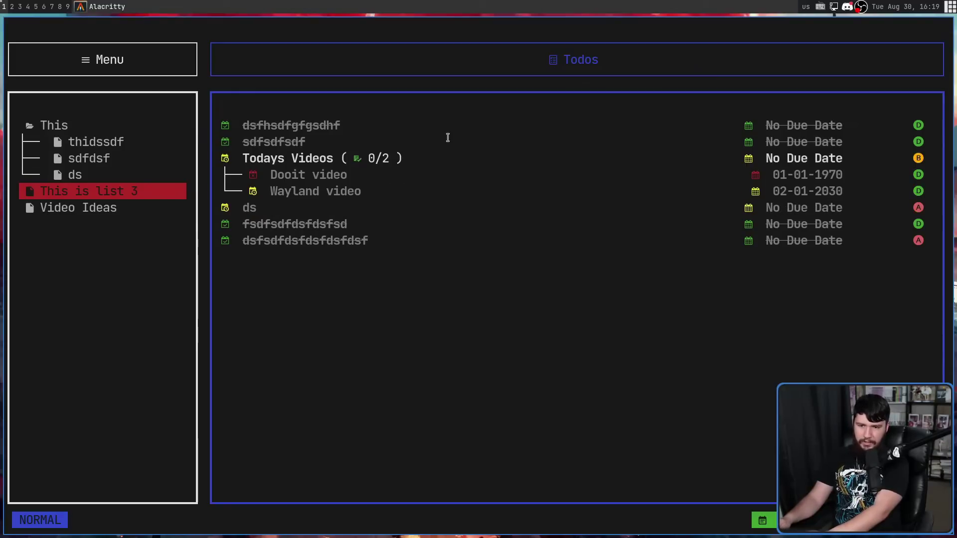
pyautogui.hotkey('shift', 'k')
pyautogui.hotkey('shift', 'k')
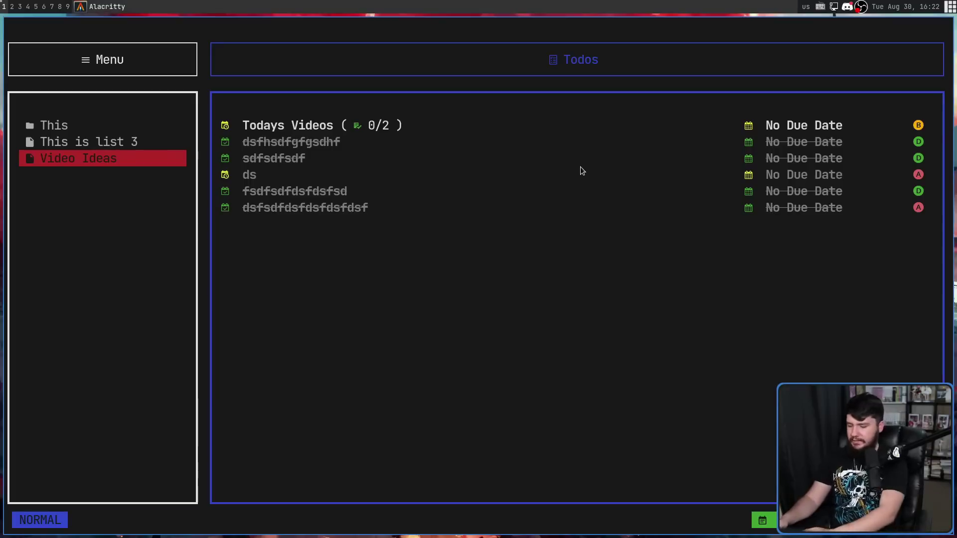
# - Delete the fsdfsdfdsfdsfsd and dsfsdfdsfdsfdsf todos, then delete the list 'This is list 3'
pyautogui.press('j')
pyautogui.press('j')
pyautogui.press('j')
pyautogui.press('j')
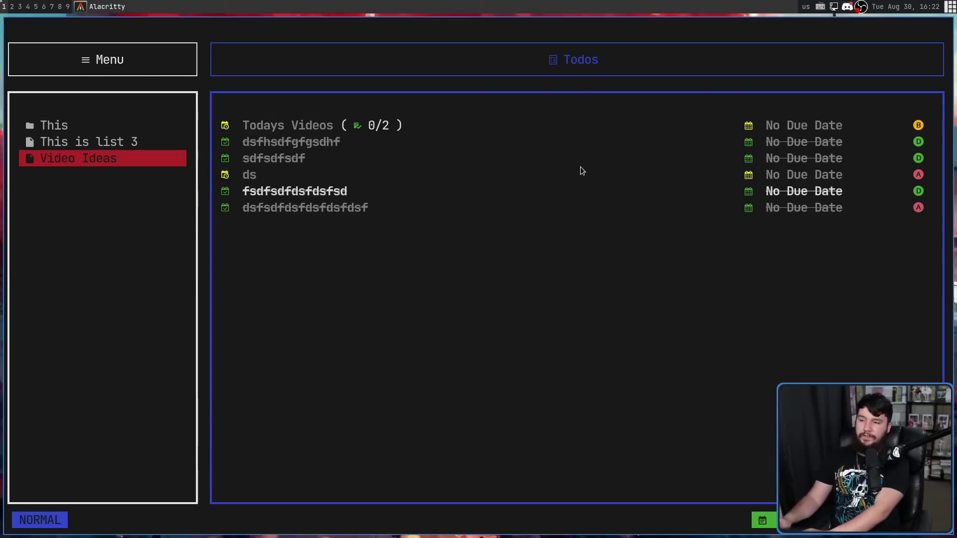
pyautogui.press('d')
pyautogui.press('d')
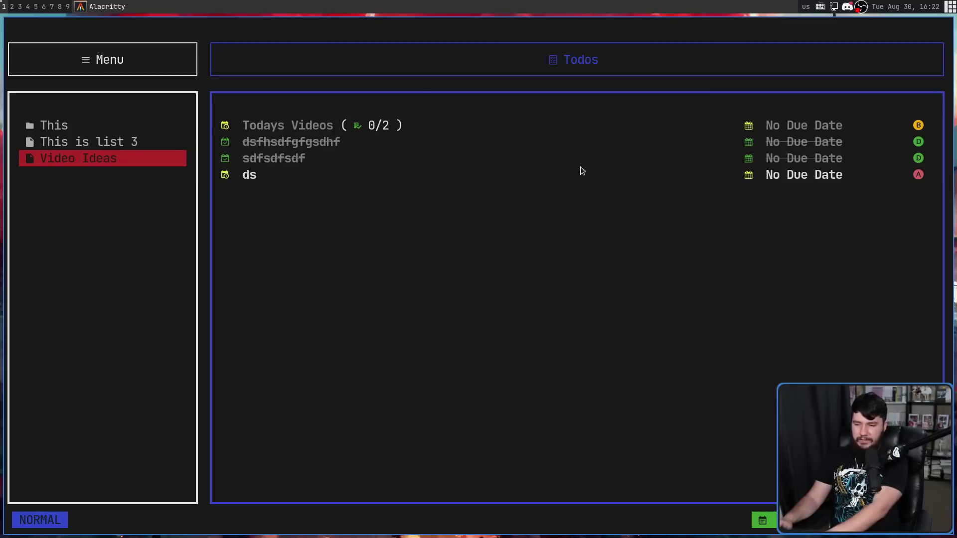
pyautogui.press('h')
pyautogui.press('k')
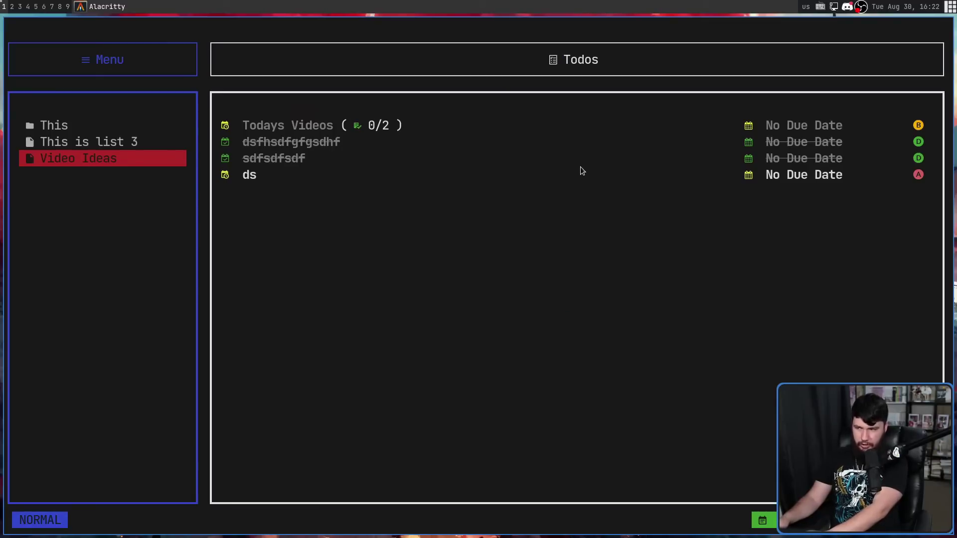
pyautogui.press('j')
pyautogui.press('k')
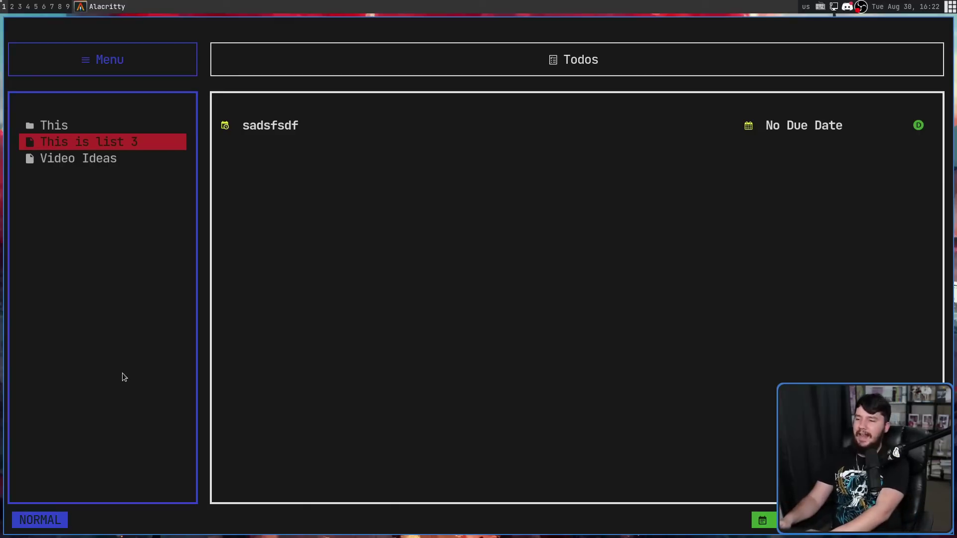
pyautogui.press('d')
pyautogui.press('d')
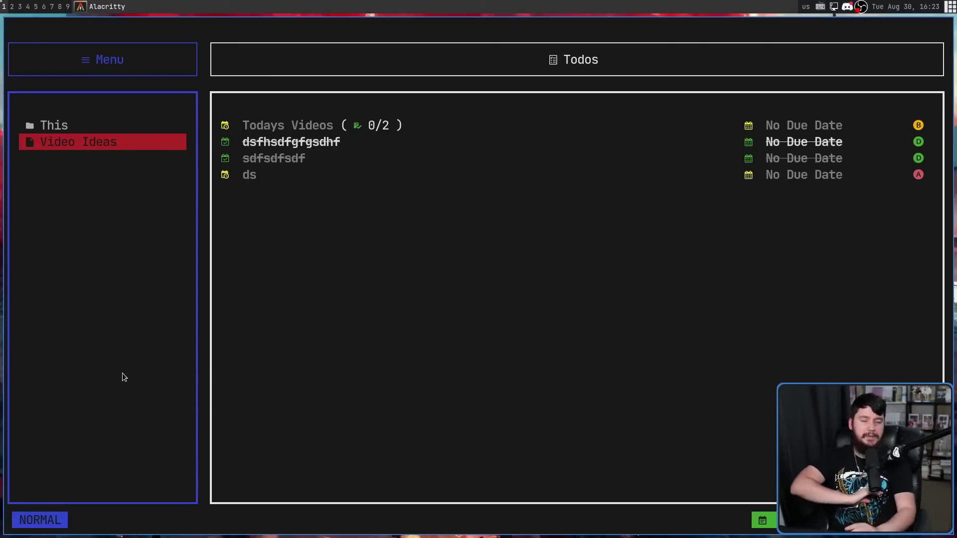
pyautogui.press('Tab')
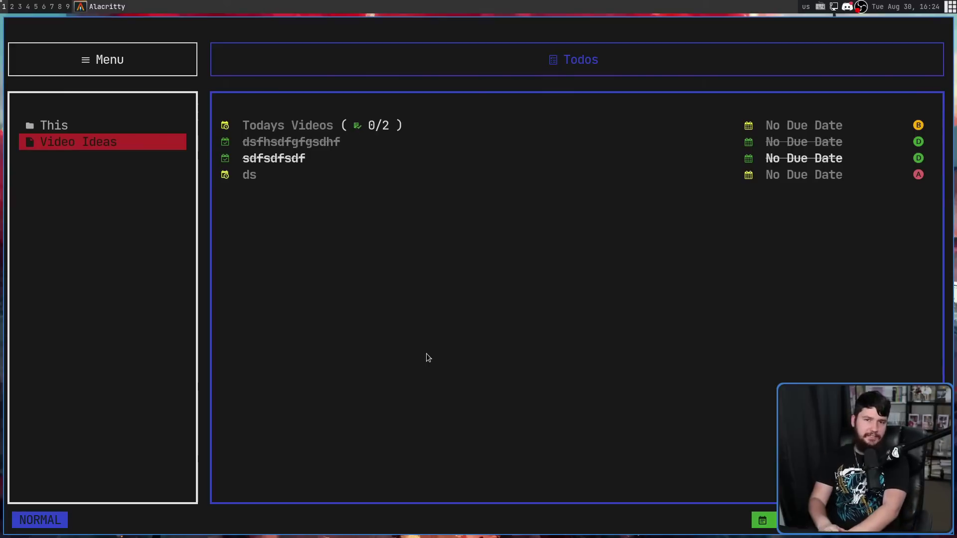
# - Search the todos for 'video', step into the matches, then leave the search
pyautogui.press('/')
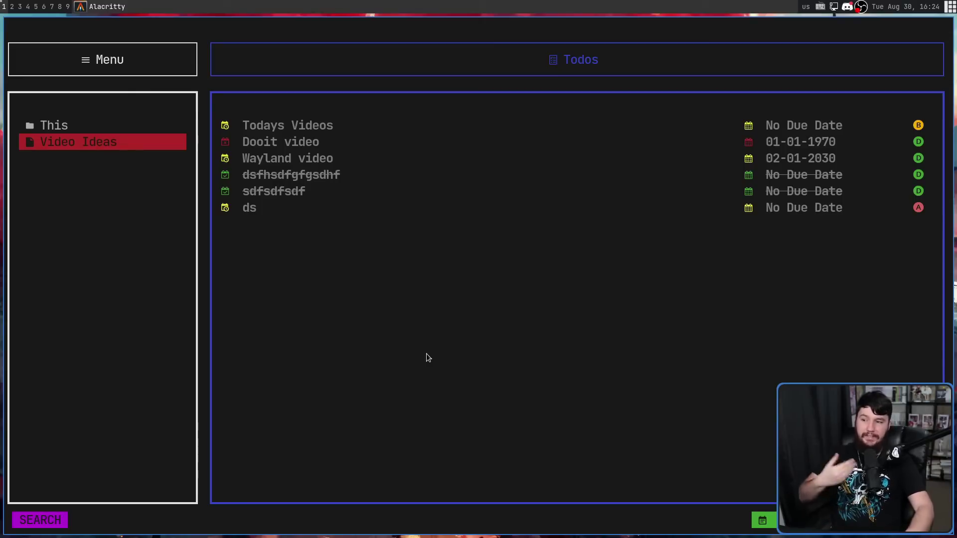
pyautogui.write('vi')
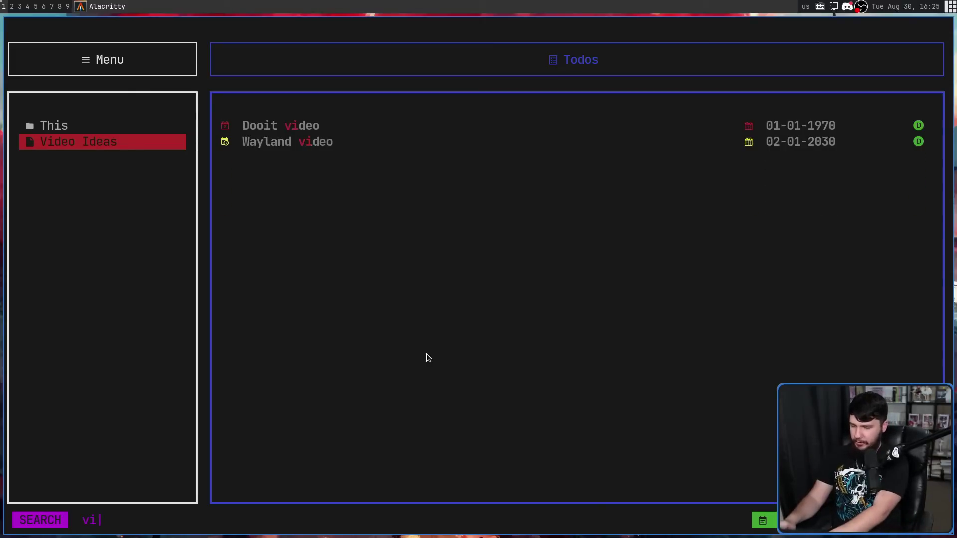
pyautogui.write('deo')
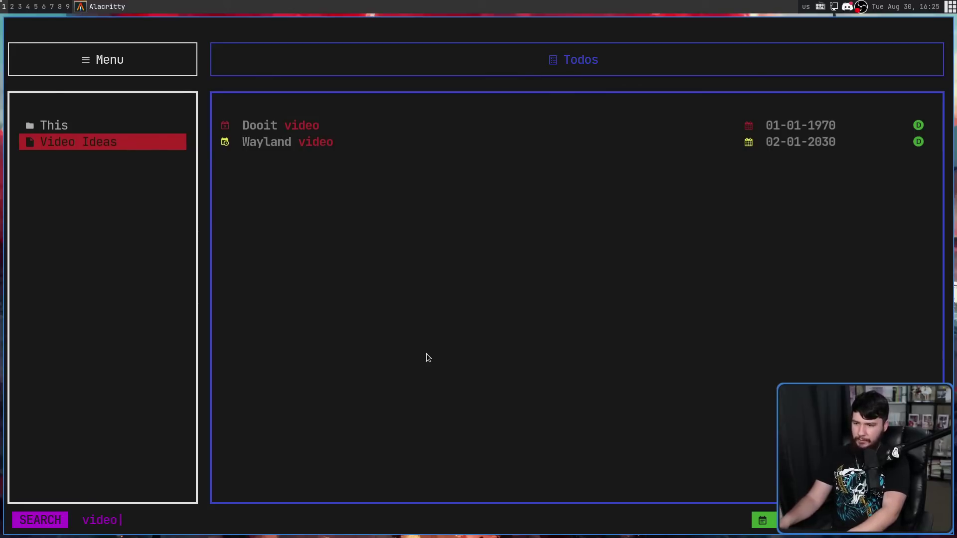
pyautogui.press('Return')
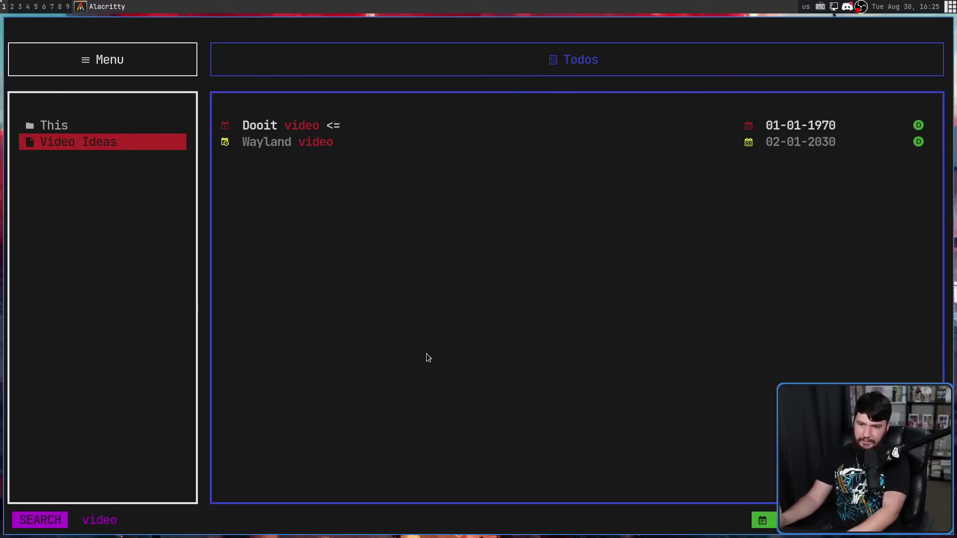
pyautogui.press('Escape')
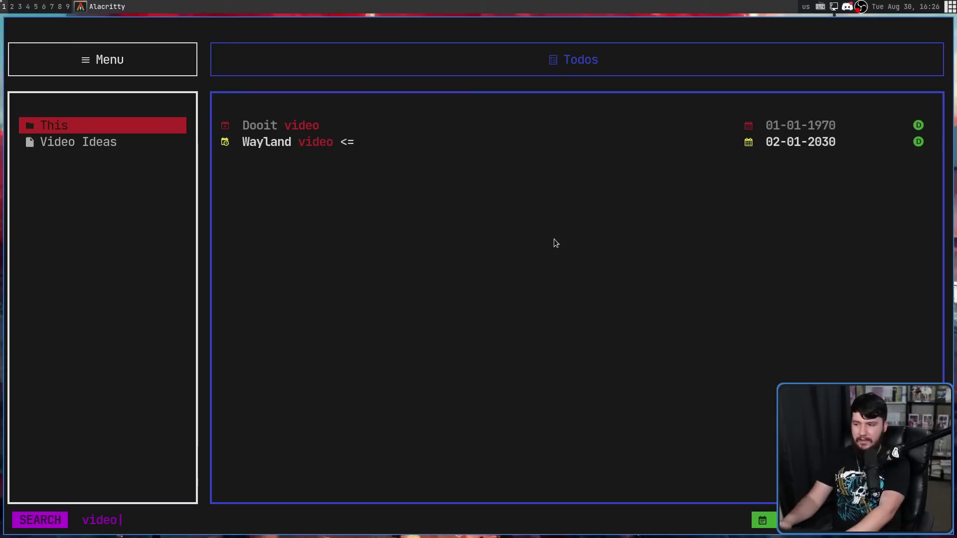
# - Search the todos for 'ds', move to the ds match, then exit to the full list
pyautogui.press('BackSpace')
pyautogui.press('BackSpace')
pyautogui.press('BackSpace')
pyautogui.press('BackSpace')
pyautogui.press('BackSpace')
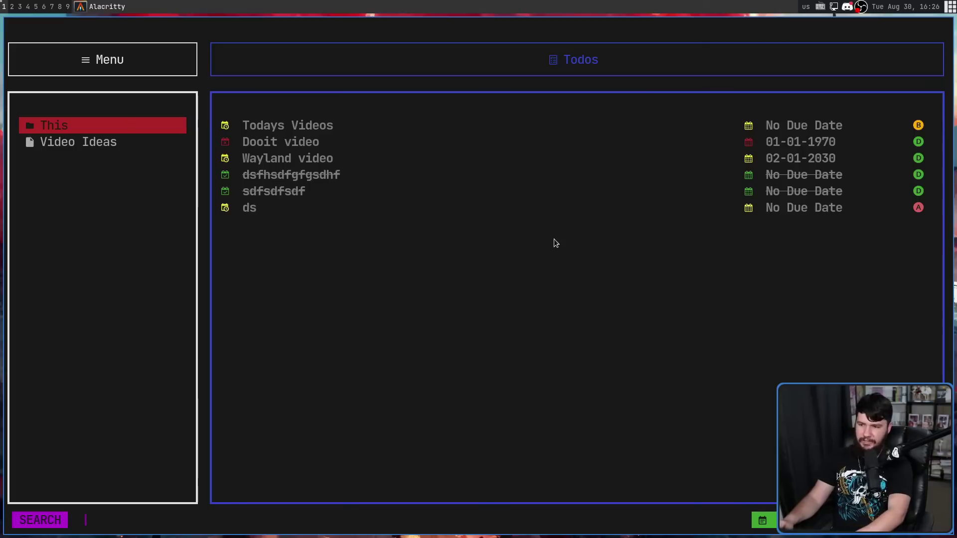
pyautogui.write('ds')
pyautogui.press('Return')
pyautogui.press('Down')
pyautogui.press('Escape')
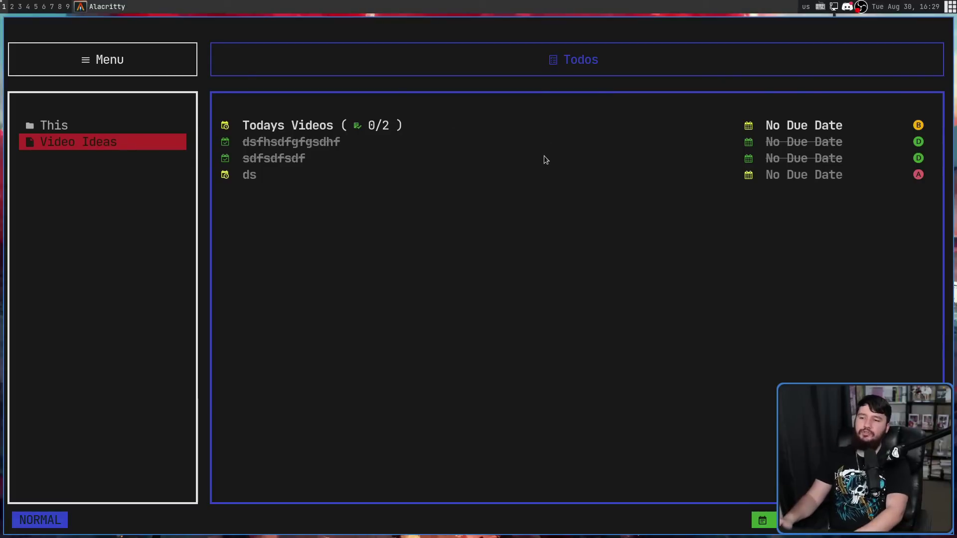
# - Sort the Video Ideas todos by status
pyautogui.press('s')
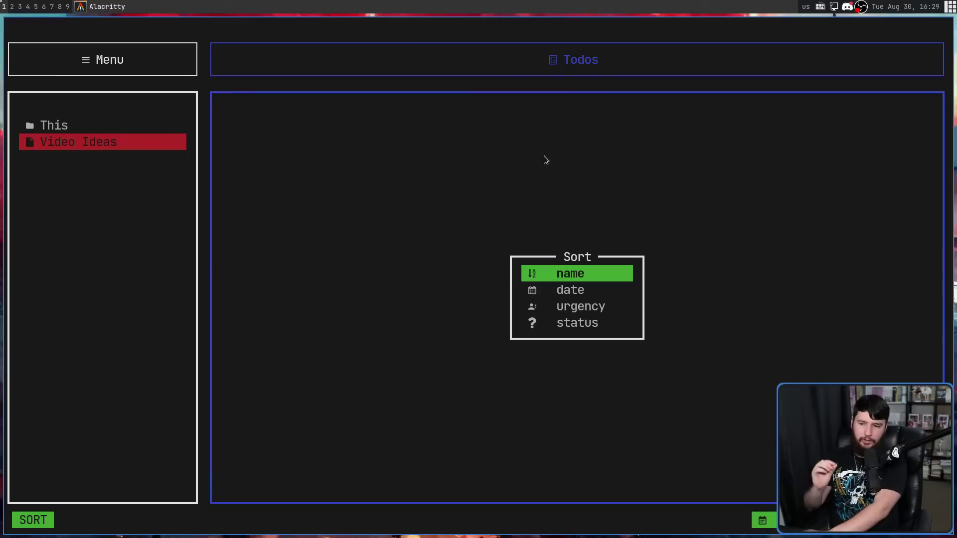
pyautogui.press('j')
pyautogui.press('j')
pyautogui.press('j')
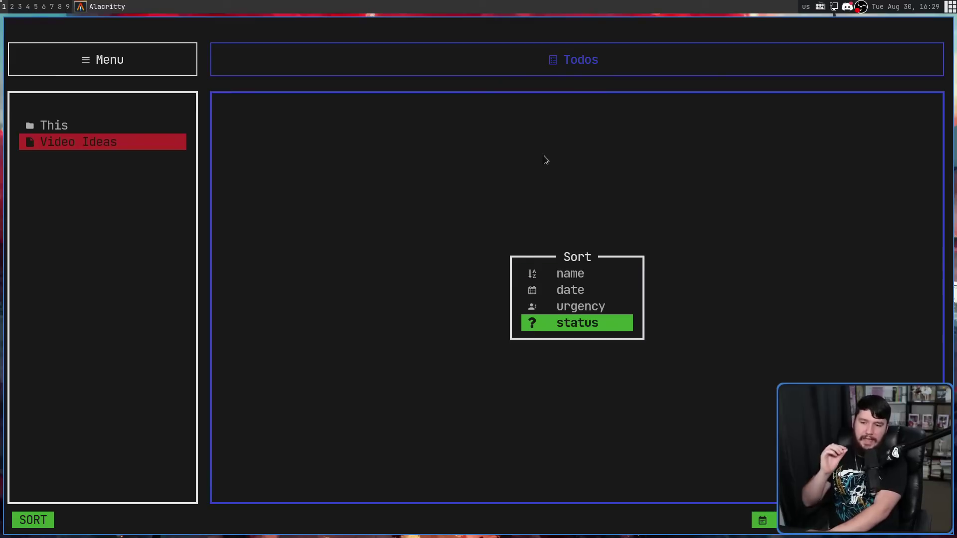
pyautogui.press('Return')
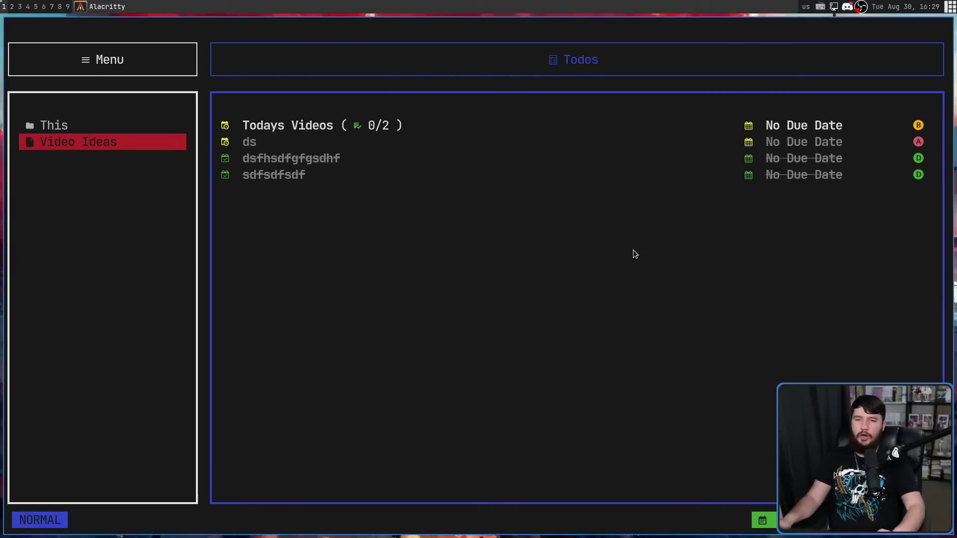
# - Quit Dooit and relaunch it to its welcome screen
pyautogui.hotkey('ctrl', 'q')
pyautogui.press('Up')
pyautogui.press('Return')
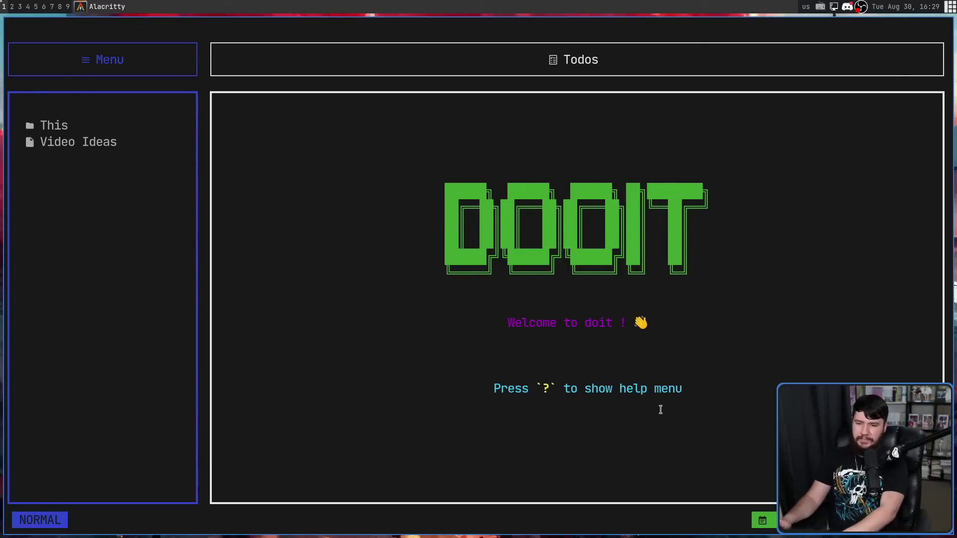
# - Show Dooit's help menu and scroll through its keyboard controls to the end
pyautogui.press('?')
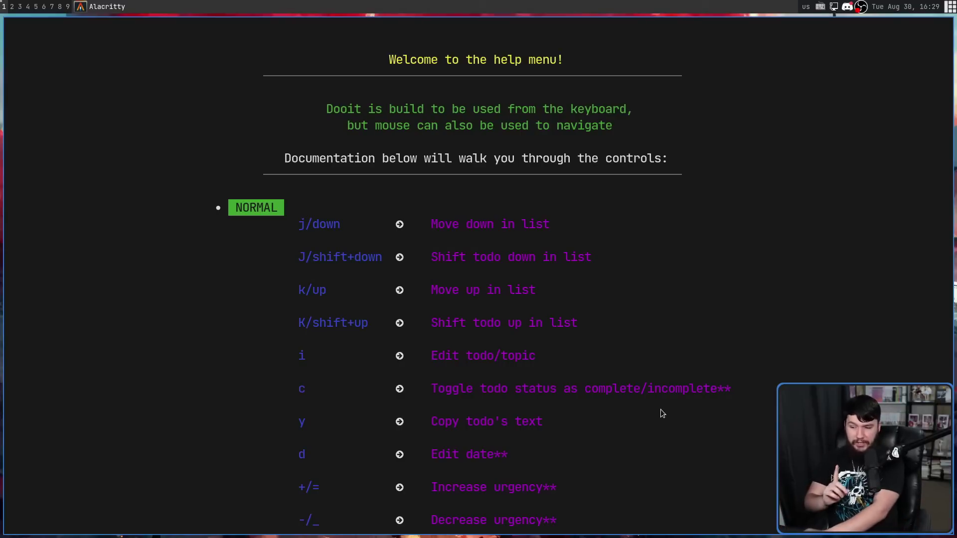
pyautogui.scroll(-3, 661, 411)
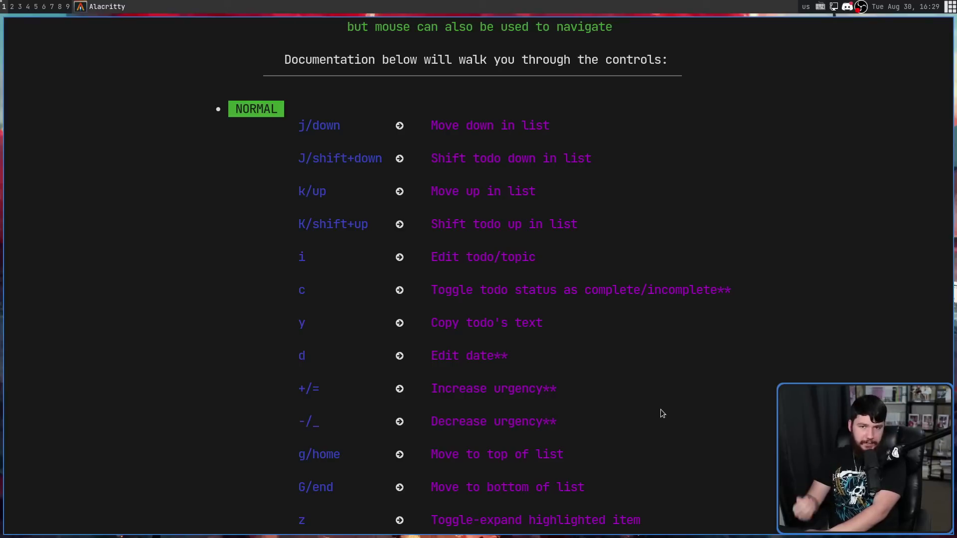
pyautogui.scroll(-1, 662, 413)
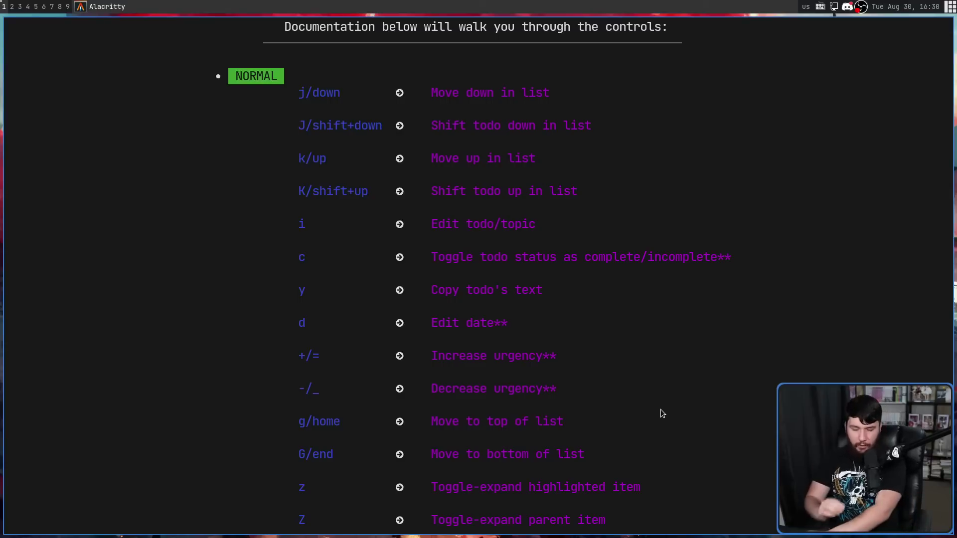
pyautogui.scroll(-2, 662, 413)
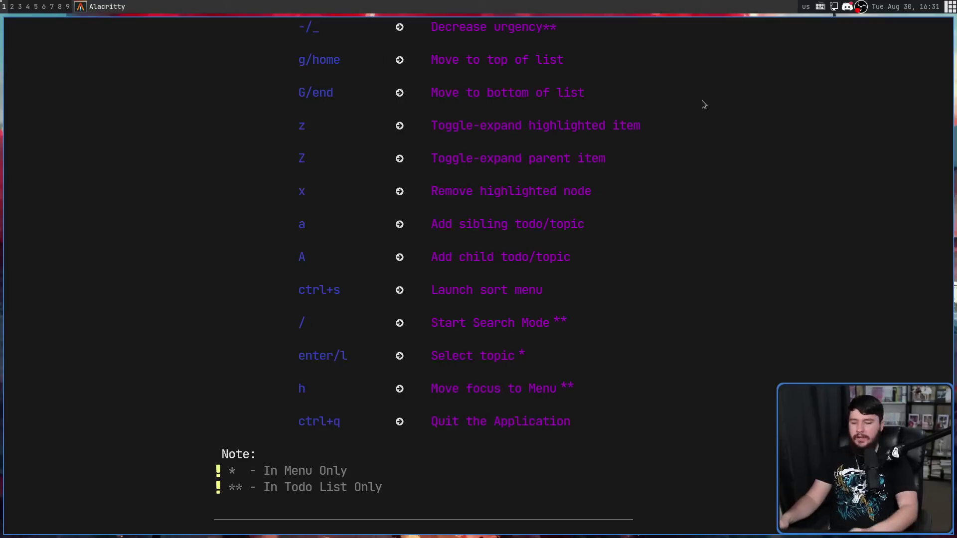
# - Launch the joshuto file manager in a new terminal with enlarged text
pyautogui.press('super+Return')
pyautogui.write('joshuto')
pyautogui.press('Return')
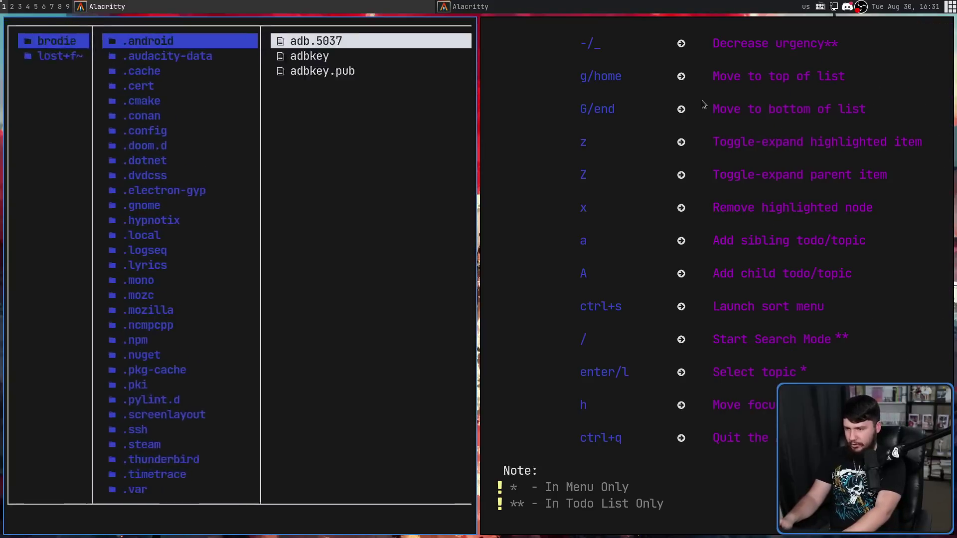
pyautogui.hotkey('ctrl', '=')
pyautogui.hotkey('ctrl', '=')
pyautogui.hotkey('ctrl', '=')
# - Go to ~/.config/dooit, open config.yaml in Neovim, dismiss the plugin error, and fullscreen it
pyautogui.press('g')
pyautogui.press('c')
pyautogui.press('j')
pyautogui.press('/')
pyautogui.write('dooit')
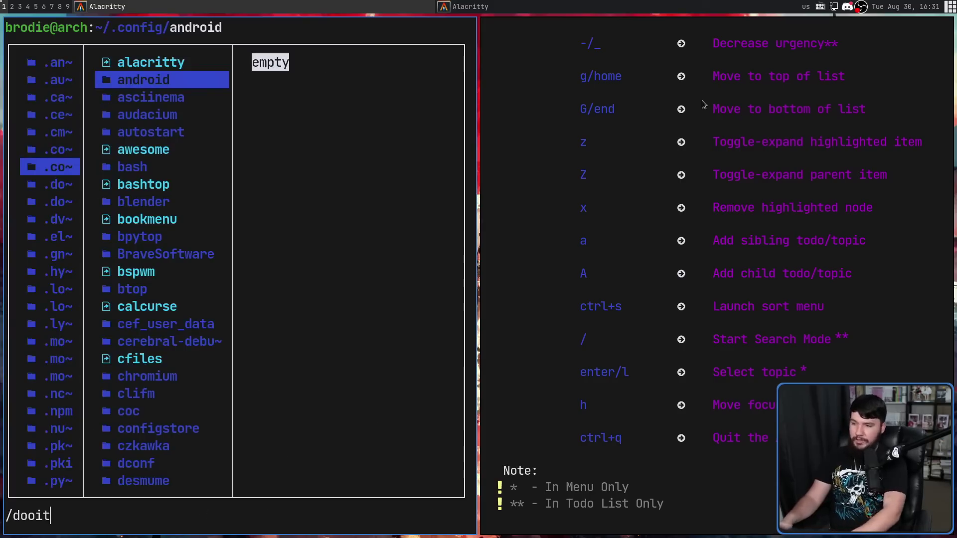
pyautogui.press('Return')
pyautogui.press('l')
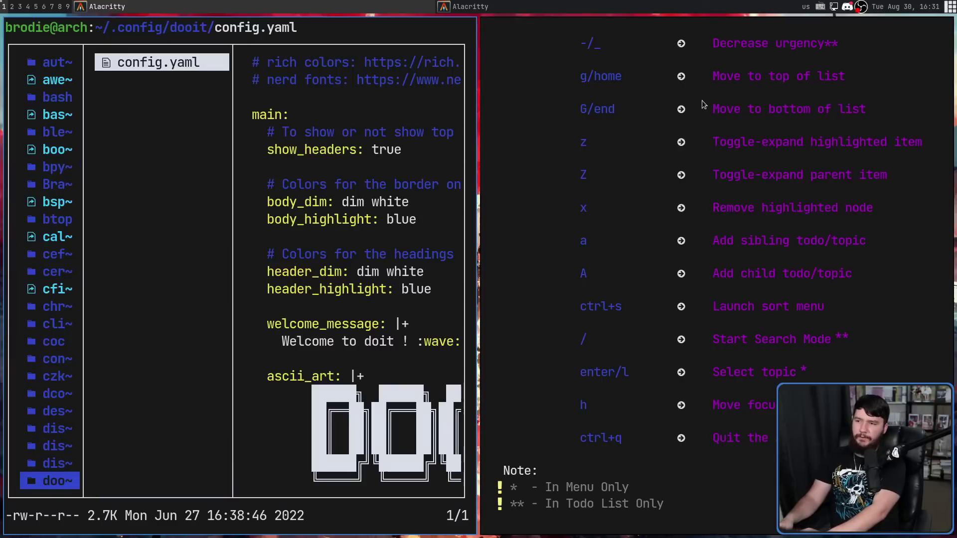
pyautogui.press('Return')
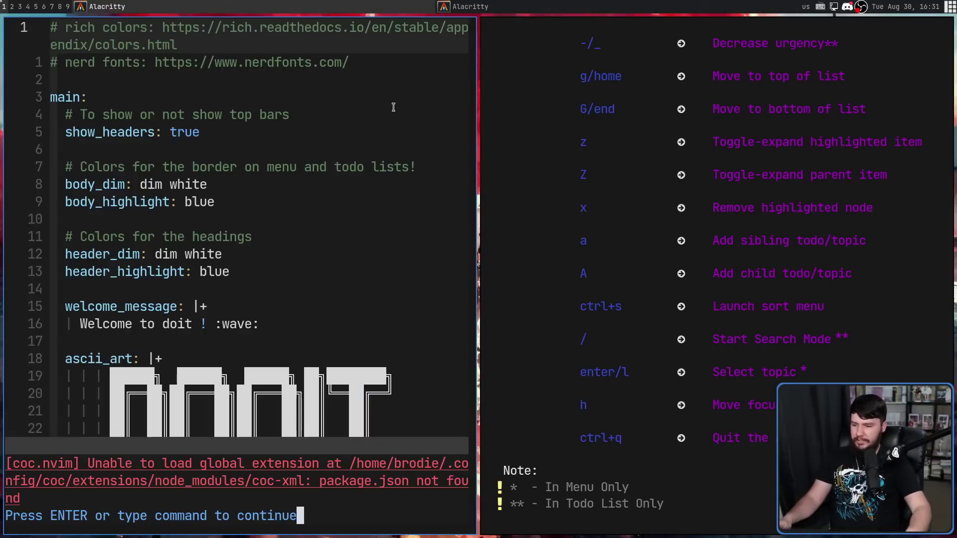
pyautogui.press('Return')
pyautogui.press('super+f')
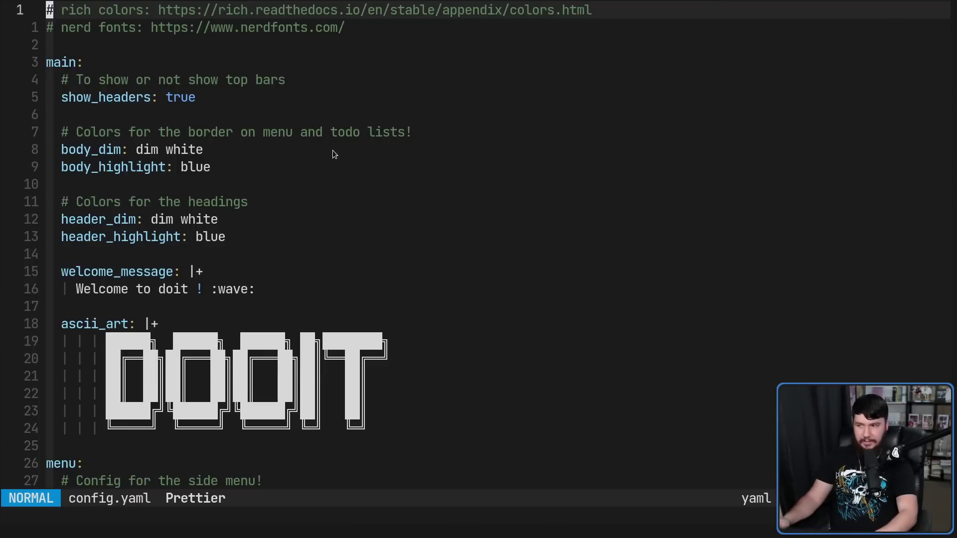
pyautogui.press('1')
pyautogui.press('8')
pyautogui.press('j')
pyautogui.press('t')
pyautogui.press('|')
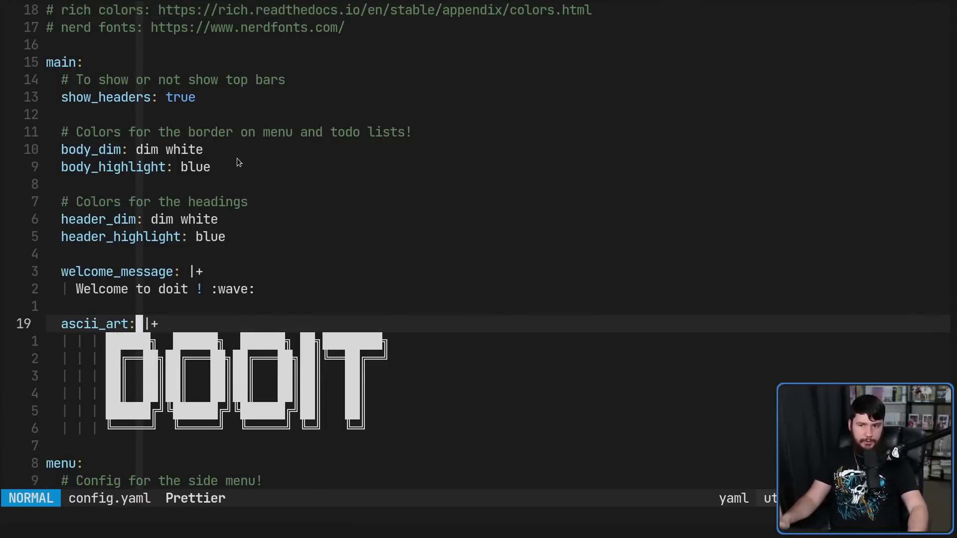
pyautogui.press('super+f')
pyautogui.press('super+f')
pyautogui.press('Escape')
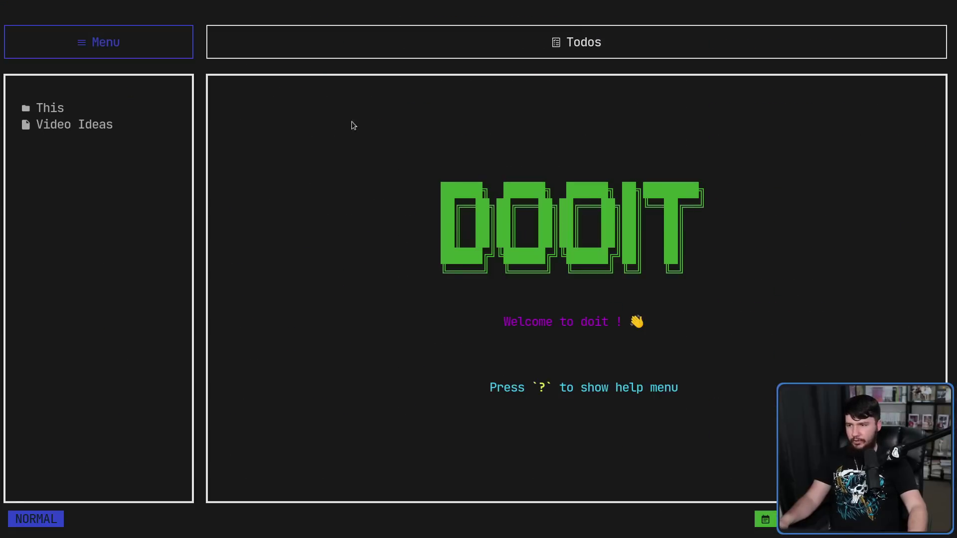
pyautogui.press('super+f')
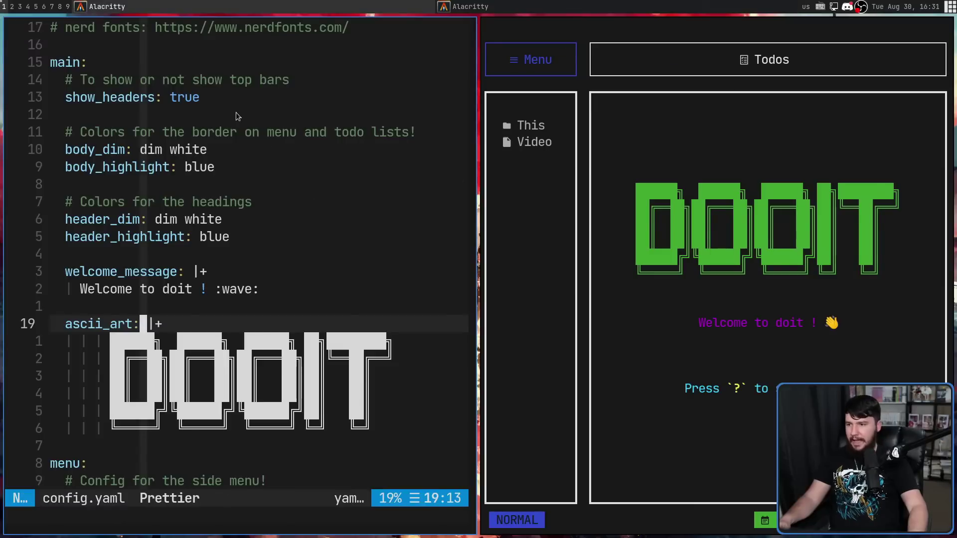
pyautogui.press('j')
pyautogui.press('j')
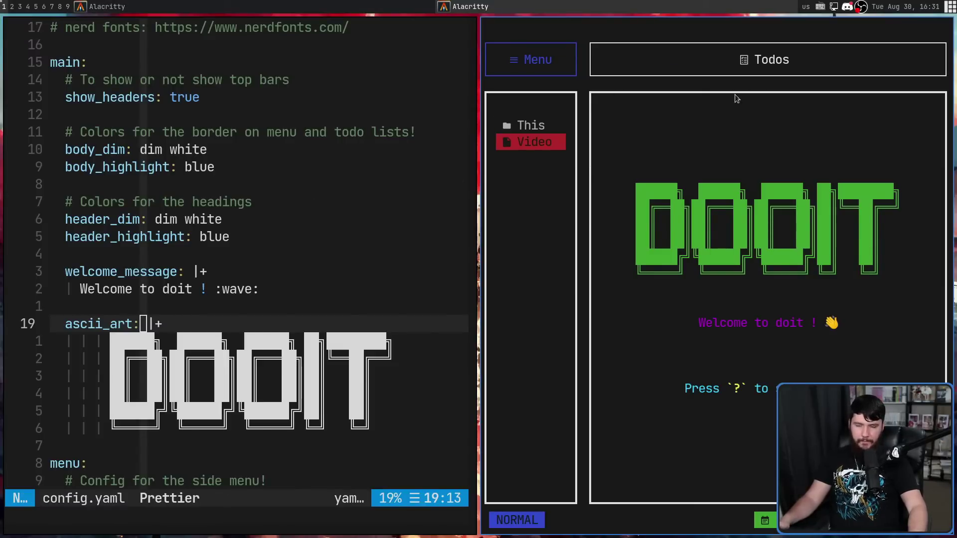
pyautogui.click(315, 97)
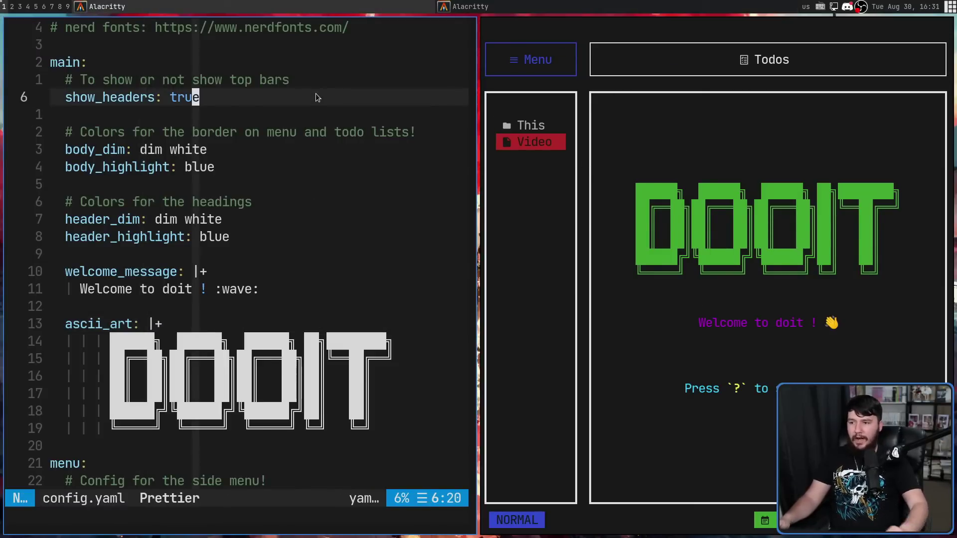
pyautogui.press('super+f')
pyautogui.press('k')
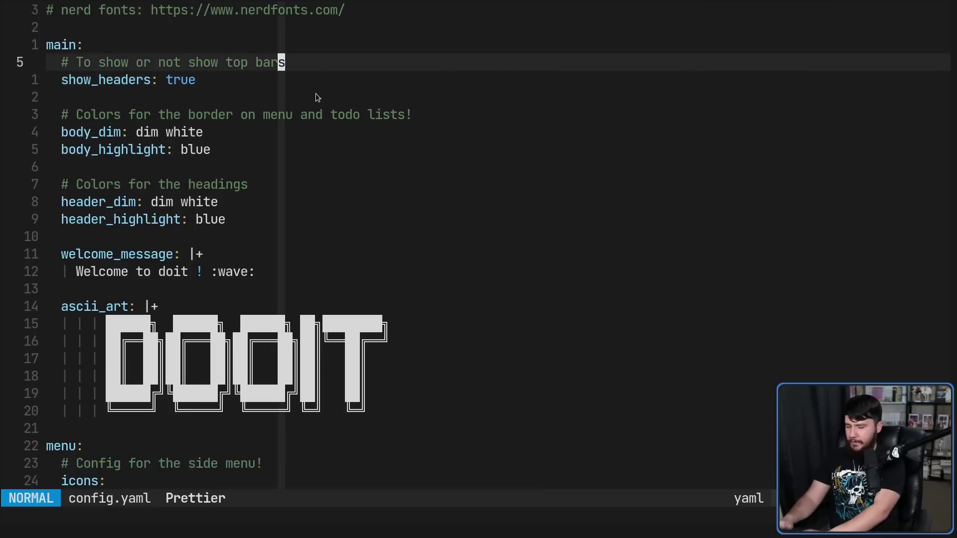
pyautogui.press('j')
pyautogui.press('j')
pyautogui.press('j')
pyautogui.press('j')
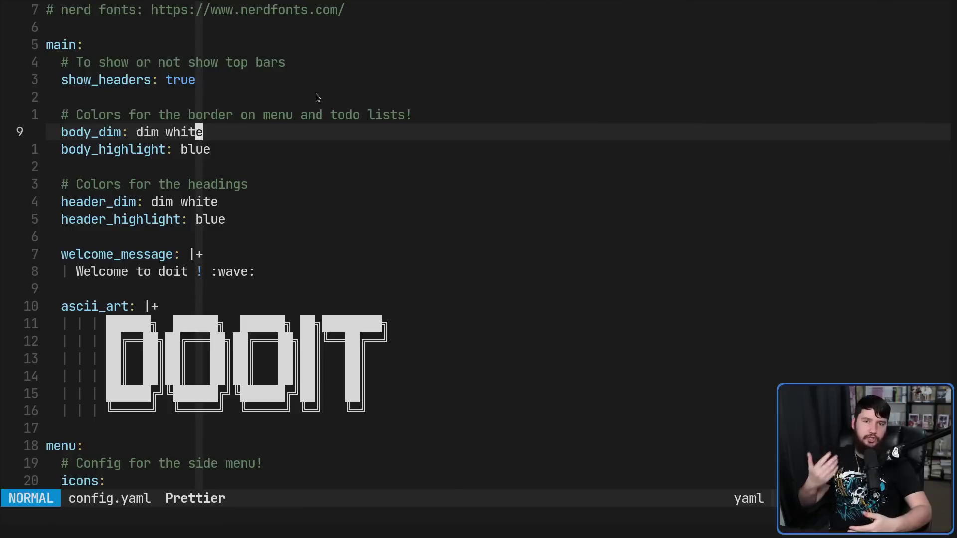
# - Scroll to config.yaml's keybindings and select all lines from move_to_top down
pyautogui.scroll(-19, 316, 97)
pyautogui.scroll(-7, 334, 67)
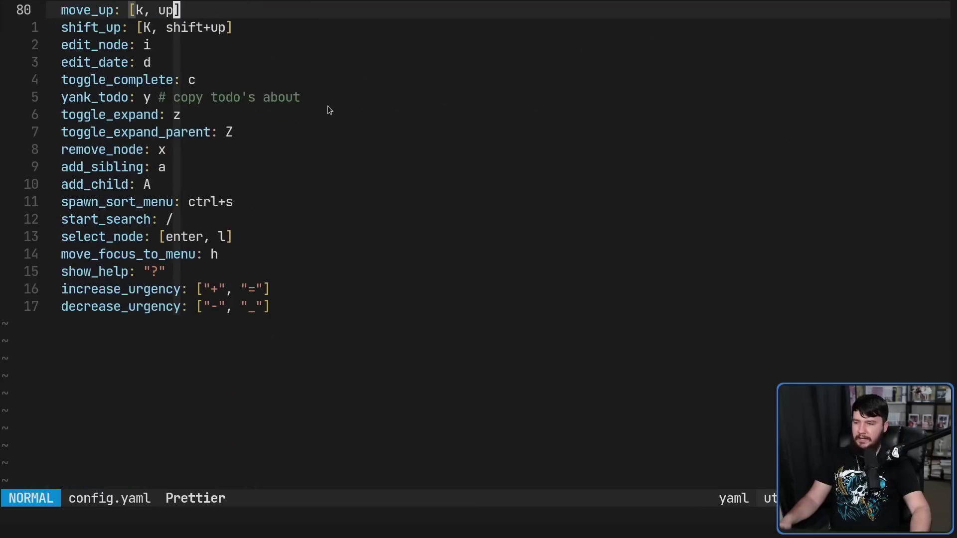
pyautogui.scroll(2, 299, 200)
pyautogui.click(278, 416)
pyautogui.moveTo(278, 416); pyautogui.dragTo(47, 51)
# - Highlight start_search's / key and select_node's enter and l keys, then move up to remove_node
pyautogui.moveTo(168, 324); pyautogui.dragTo(175, 324)
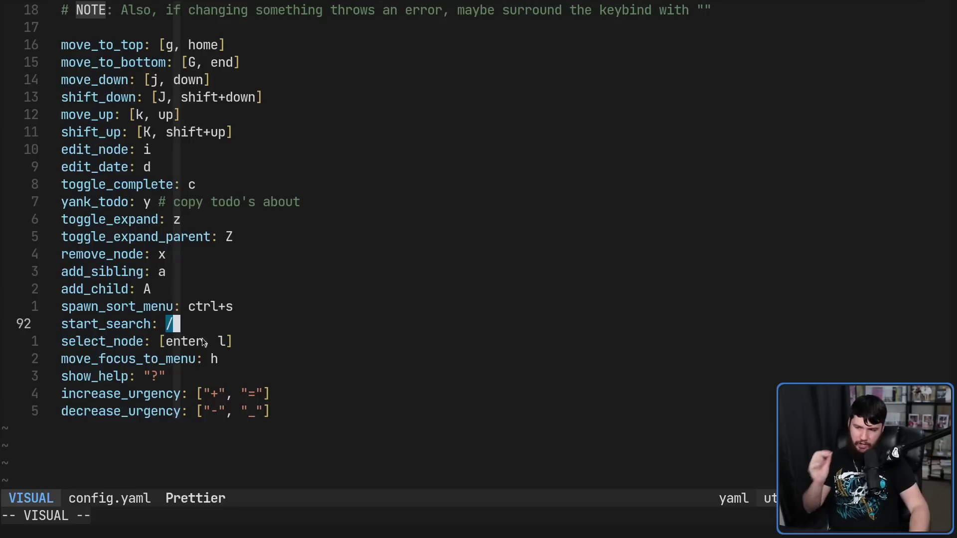
pyautogui.moveTo(204, 342); pyautogui.dragTo(168, 342)
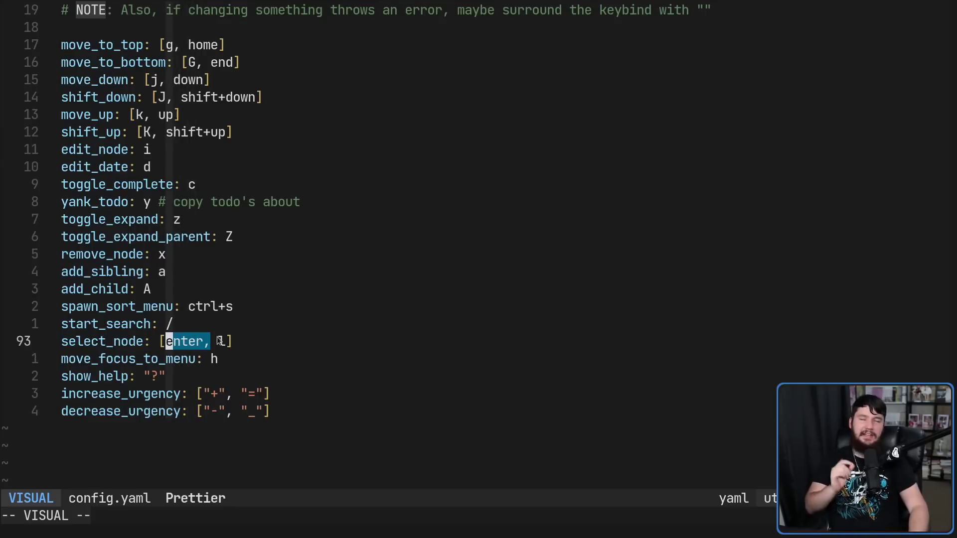
pyautogui.click(252, 323)
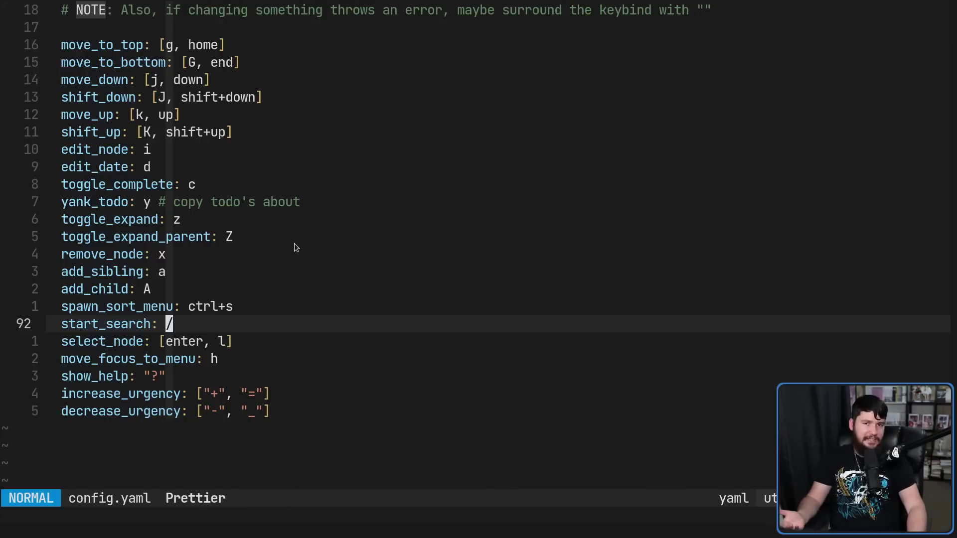
pyautogui.click(222, 336)
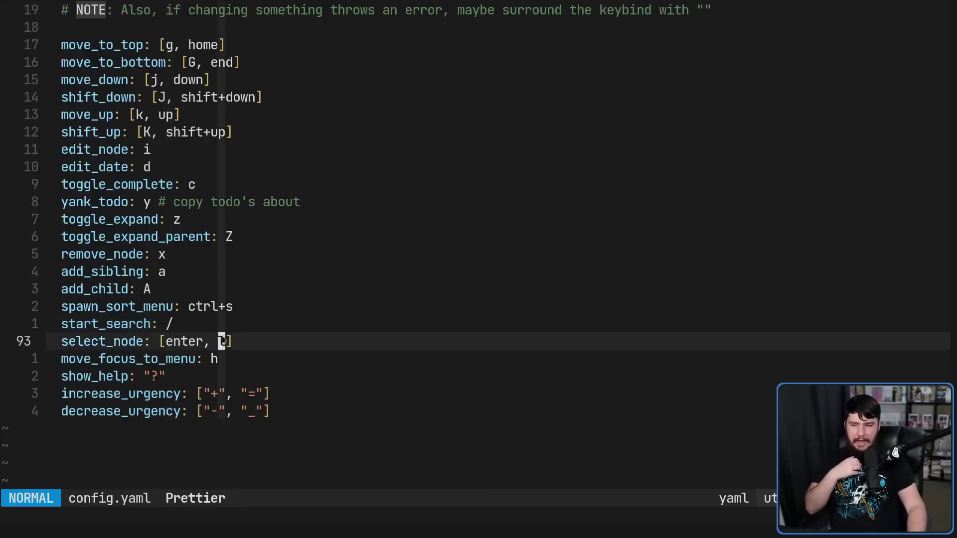
pyautogui.moveTo(222, 336); pyautogui.dragTo(204, 344)
pyautogui.click(251, 321)
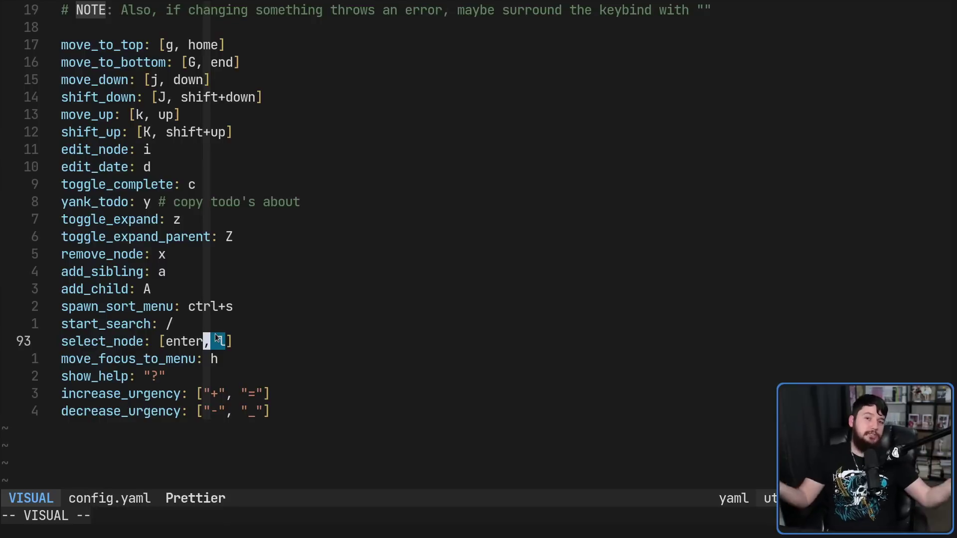
pyautogui.press('Escape')
pyautogui.hotkey('ctrl', 'u')
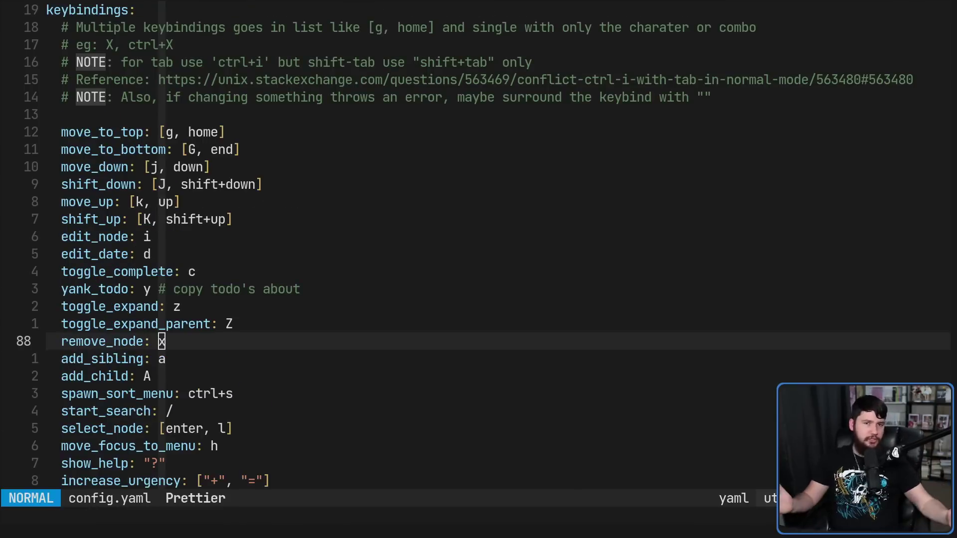